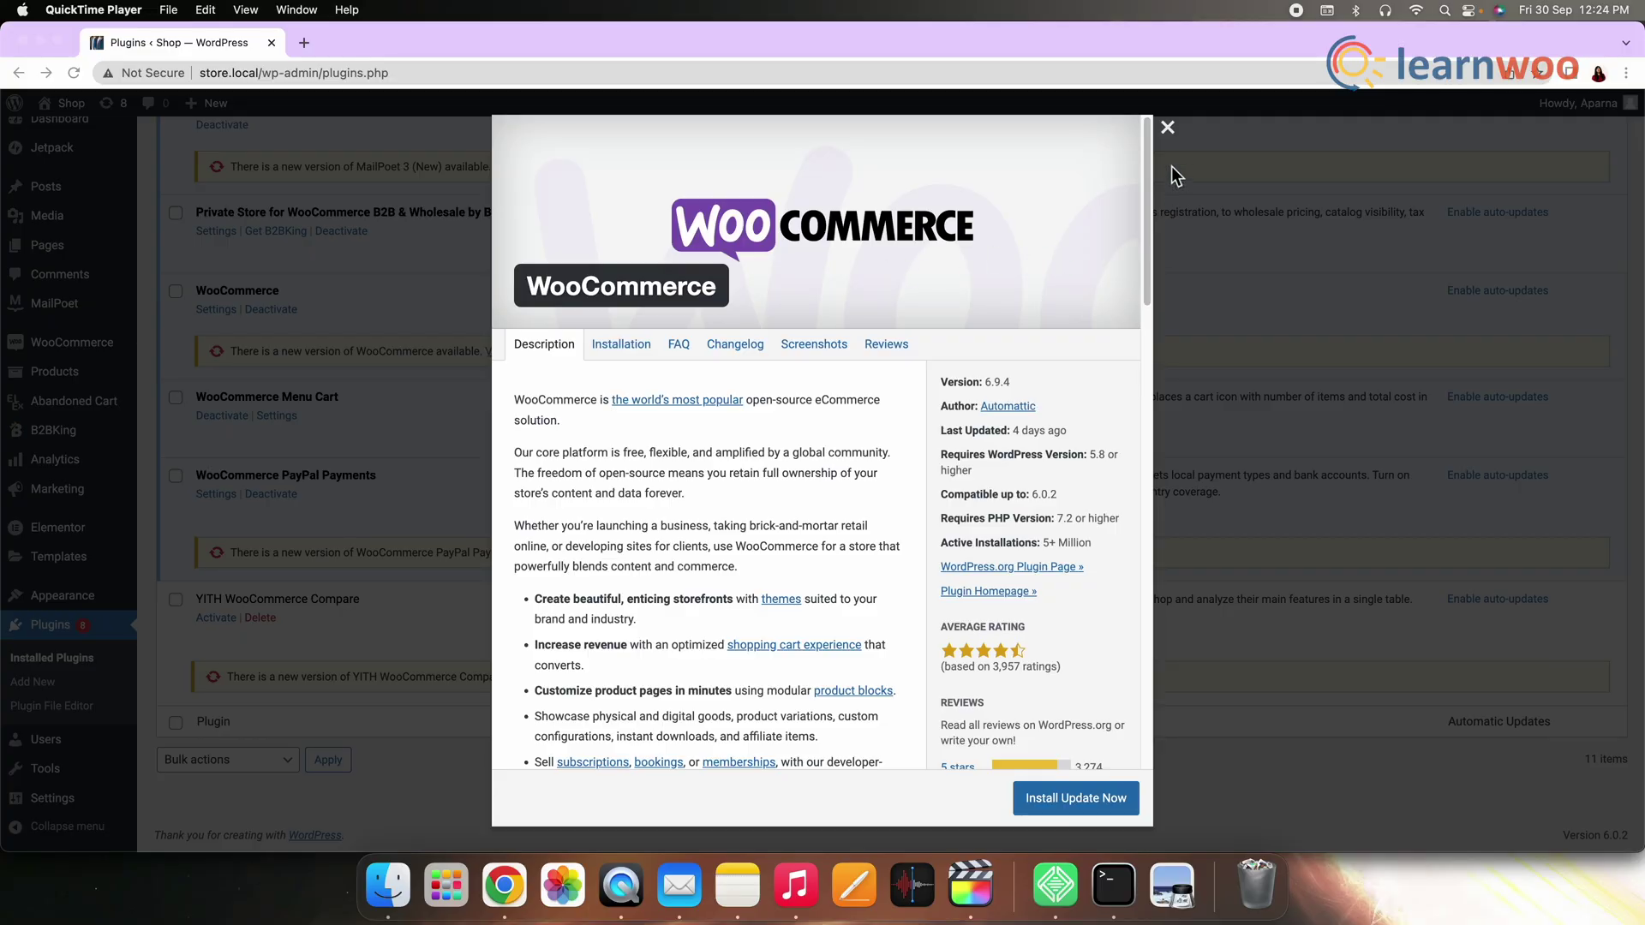
Close the plugin details, then enable and save 'Redirect to the cart page after successful addition' in Products settings.
click(1167, 127)
mouse_move(72, 342)
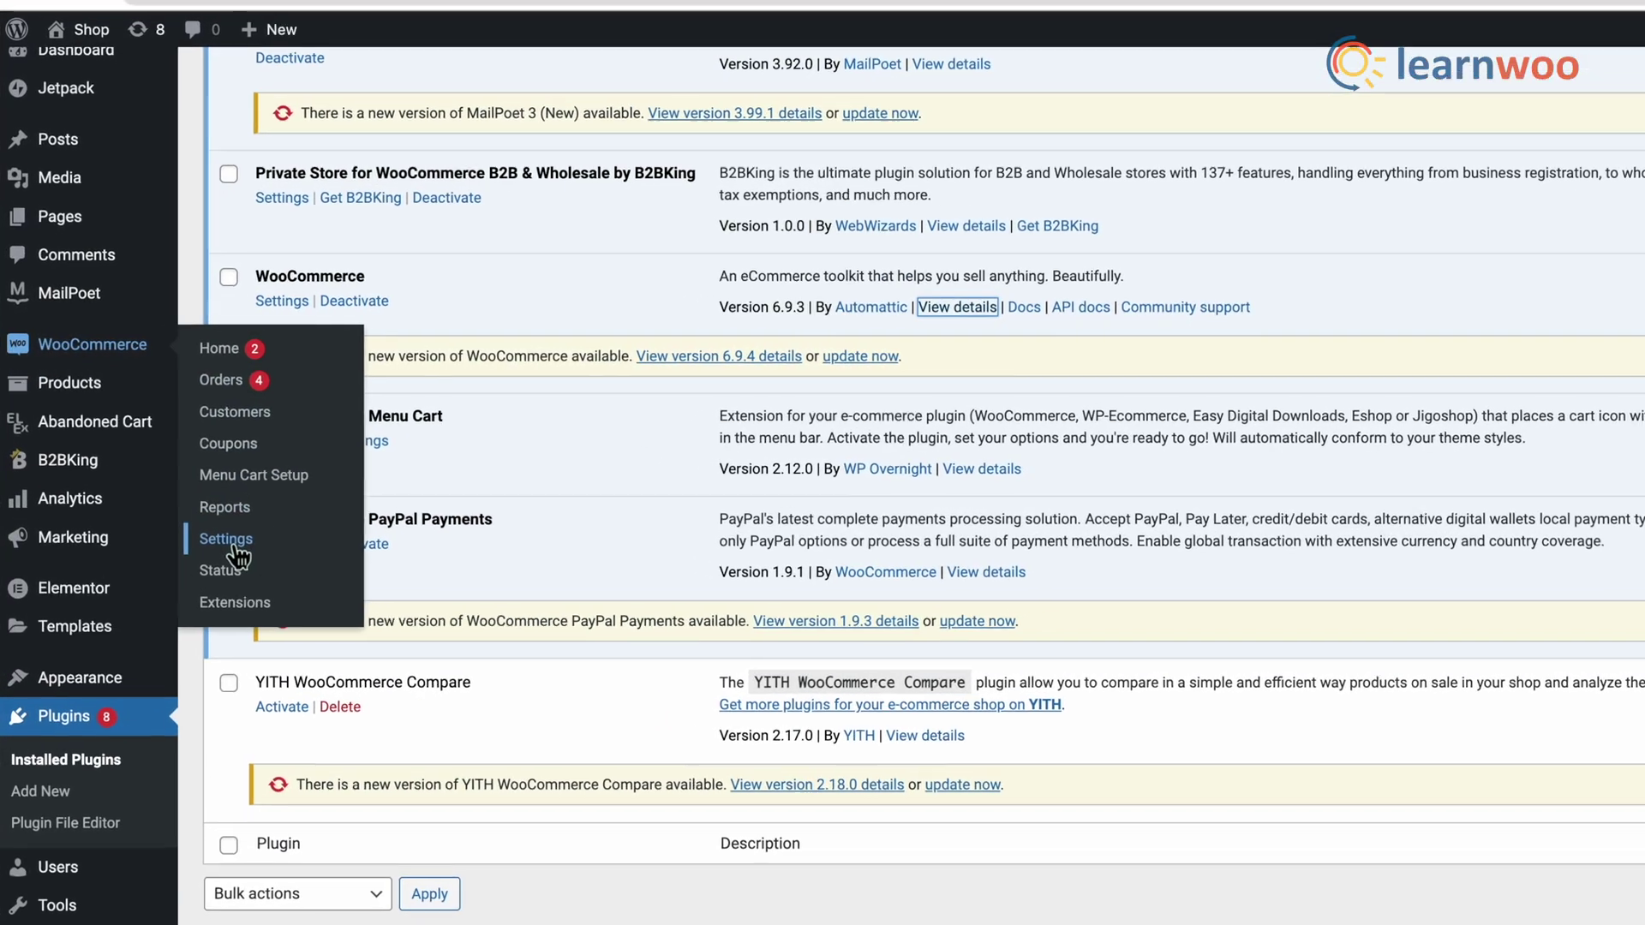
click(233, 548)
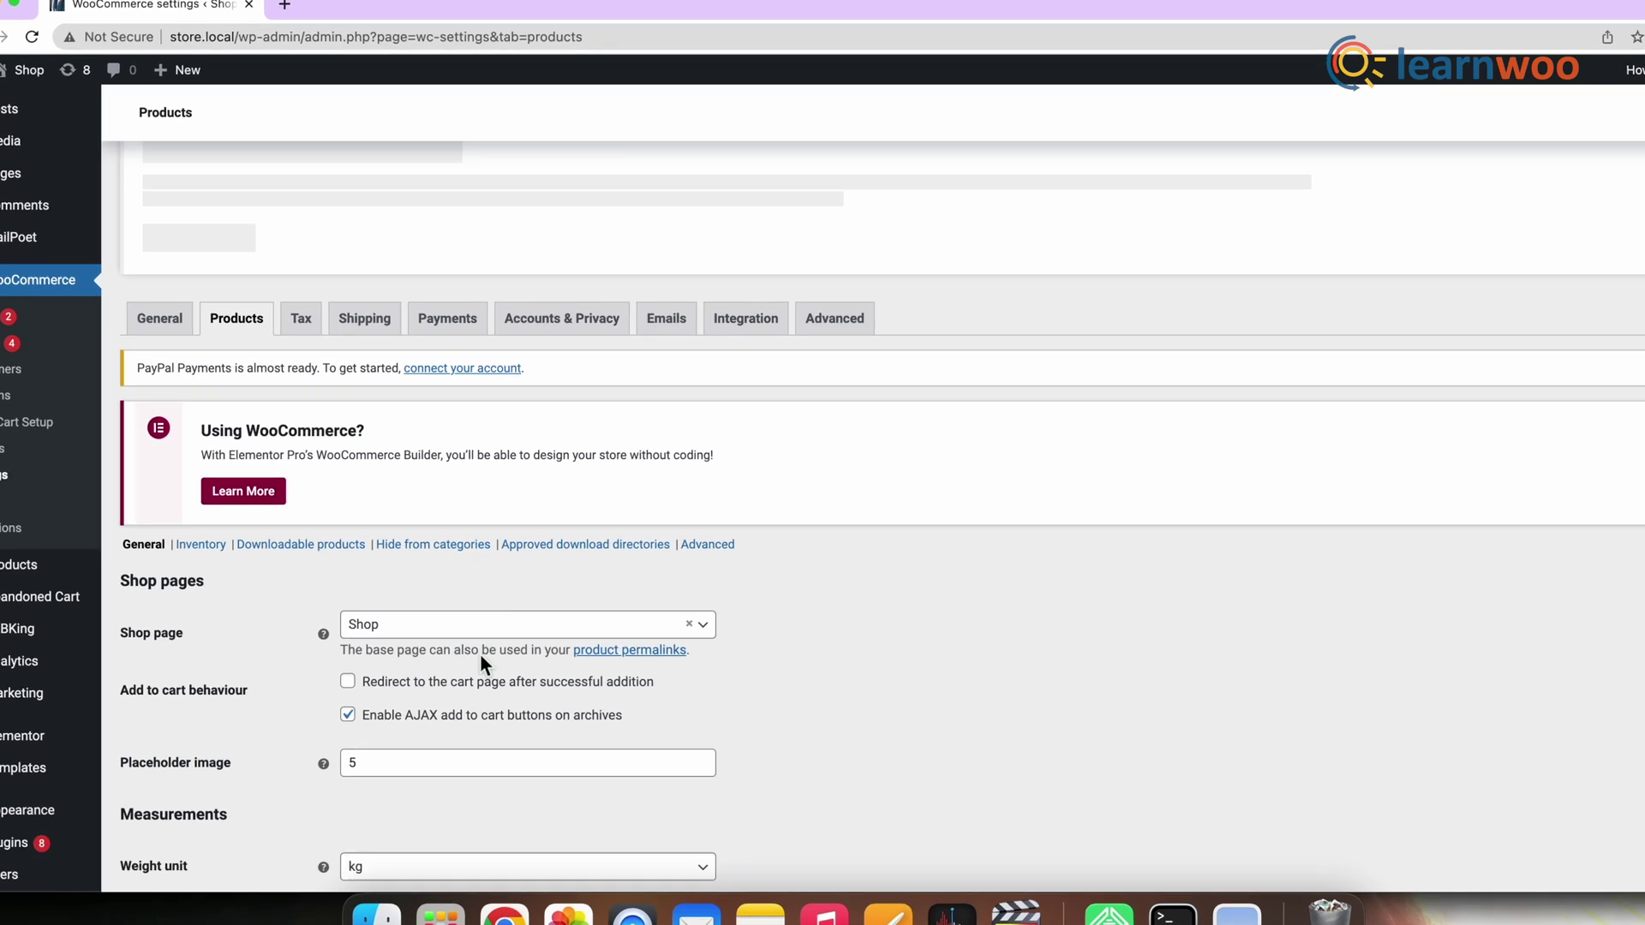
scroll(479, 655, down, 5)
scroll(471, 628, down, 3)
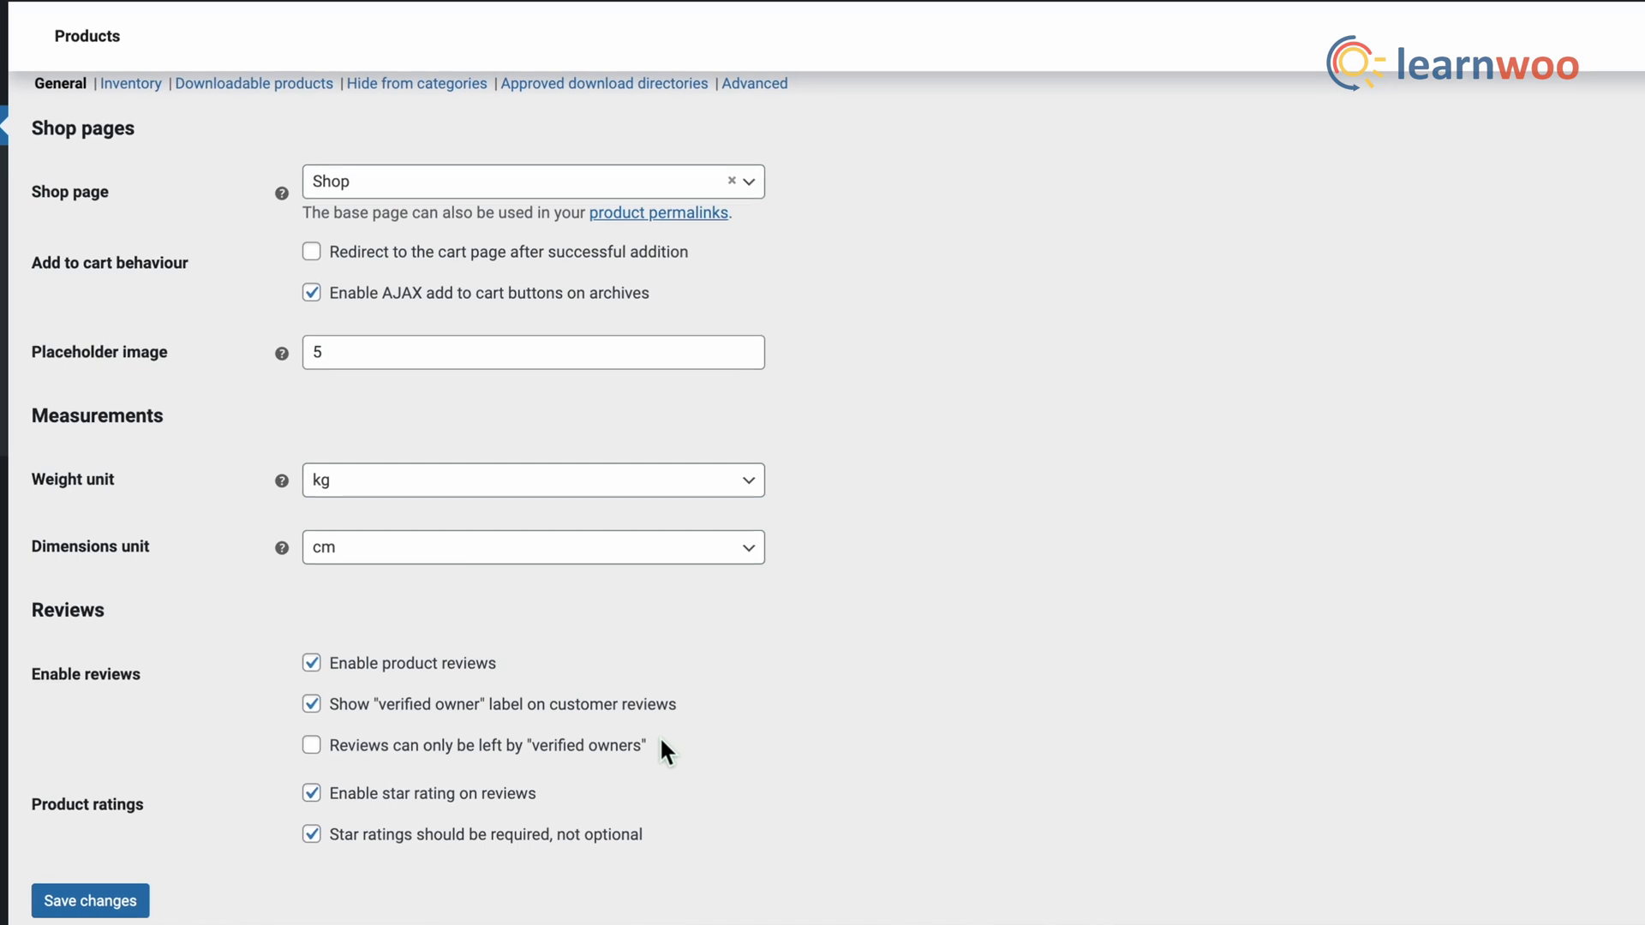
click(311, 251)
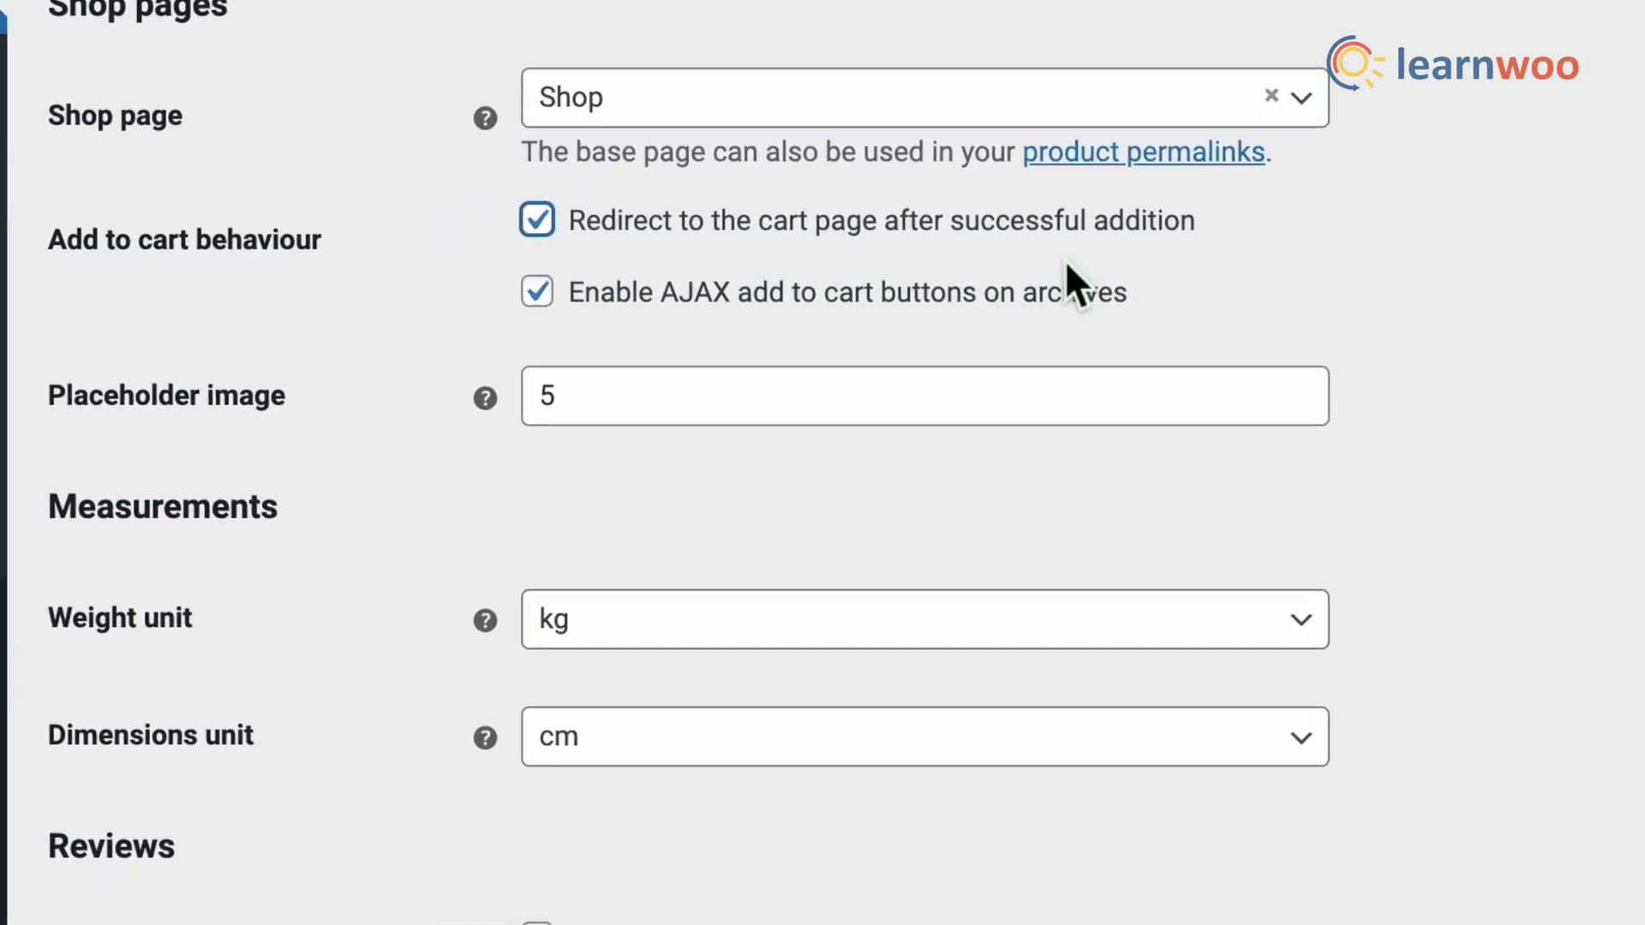
click(232, 788)
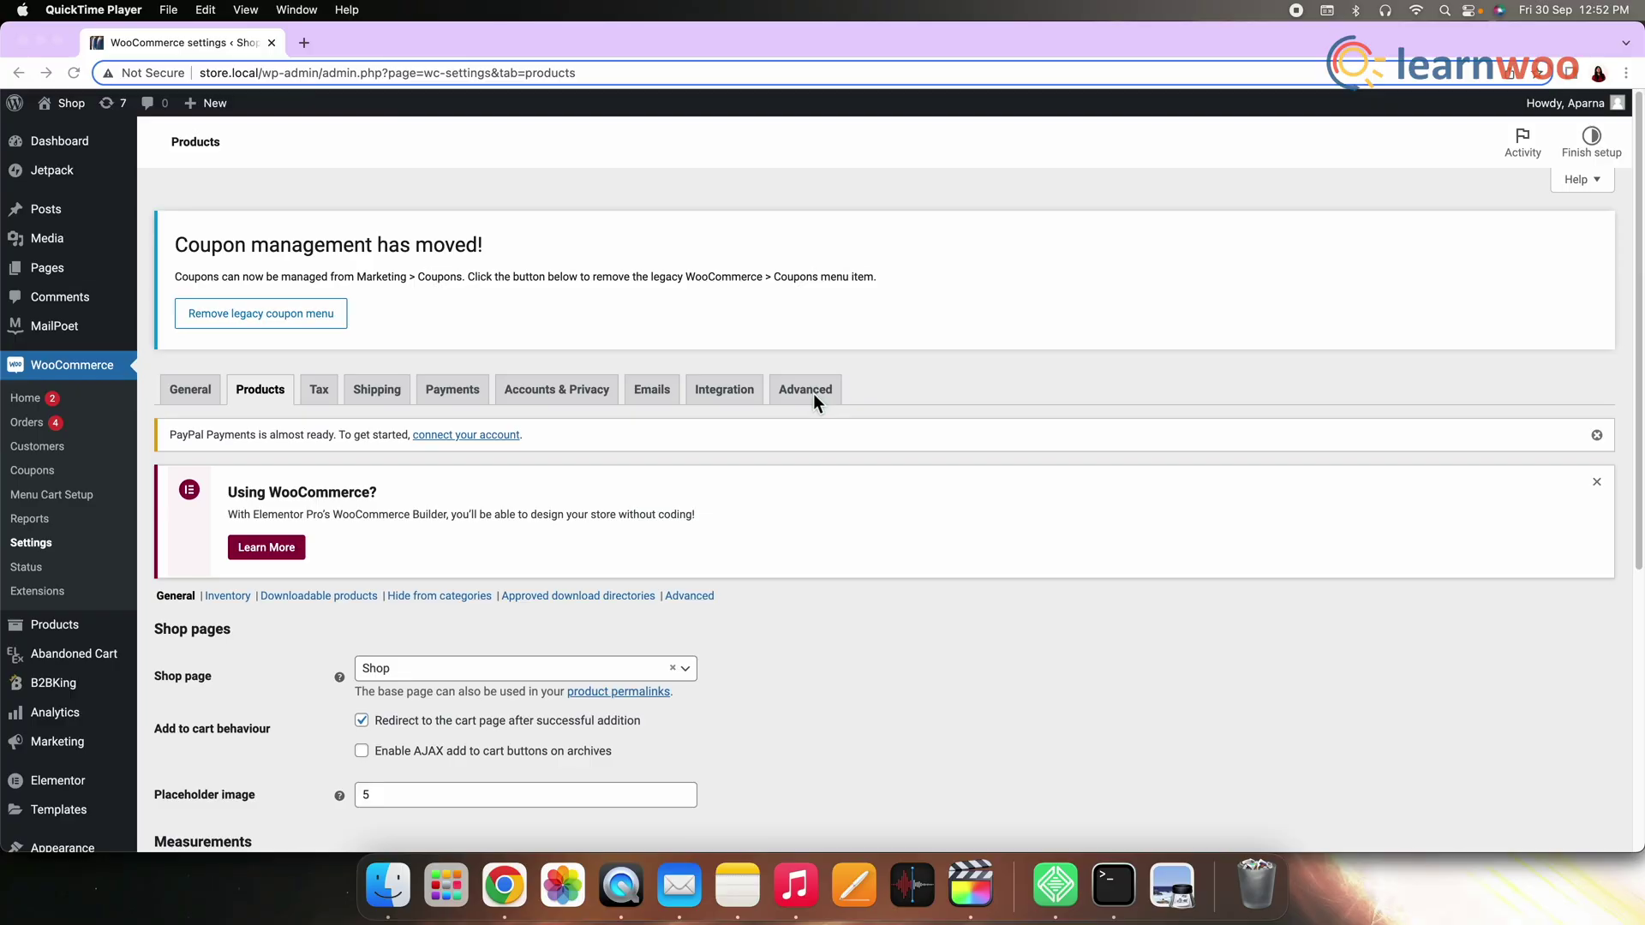
click(813, 393)
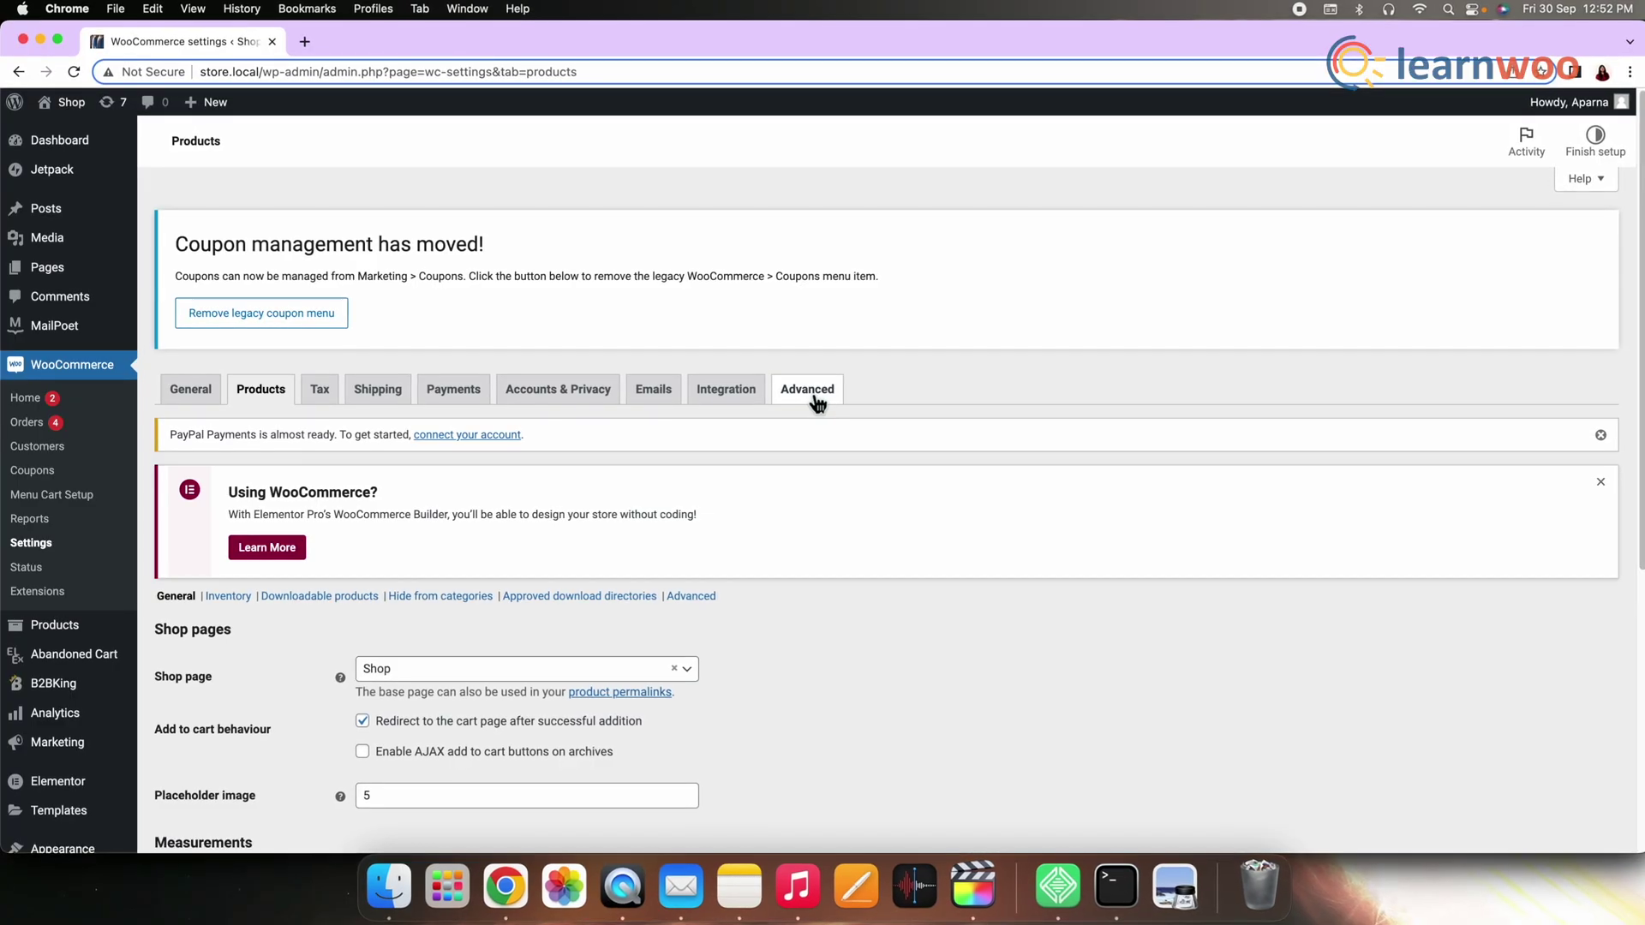
Under Advanced settings, search 'che' and set the Cart page to Checkout (ID: 153).
click(813, 393)
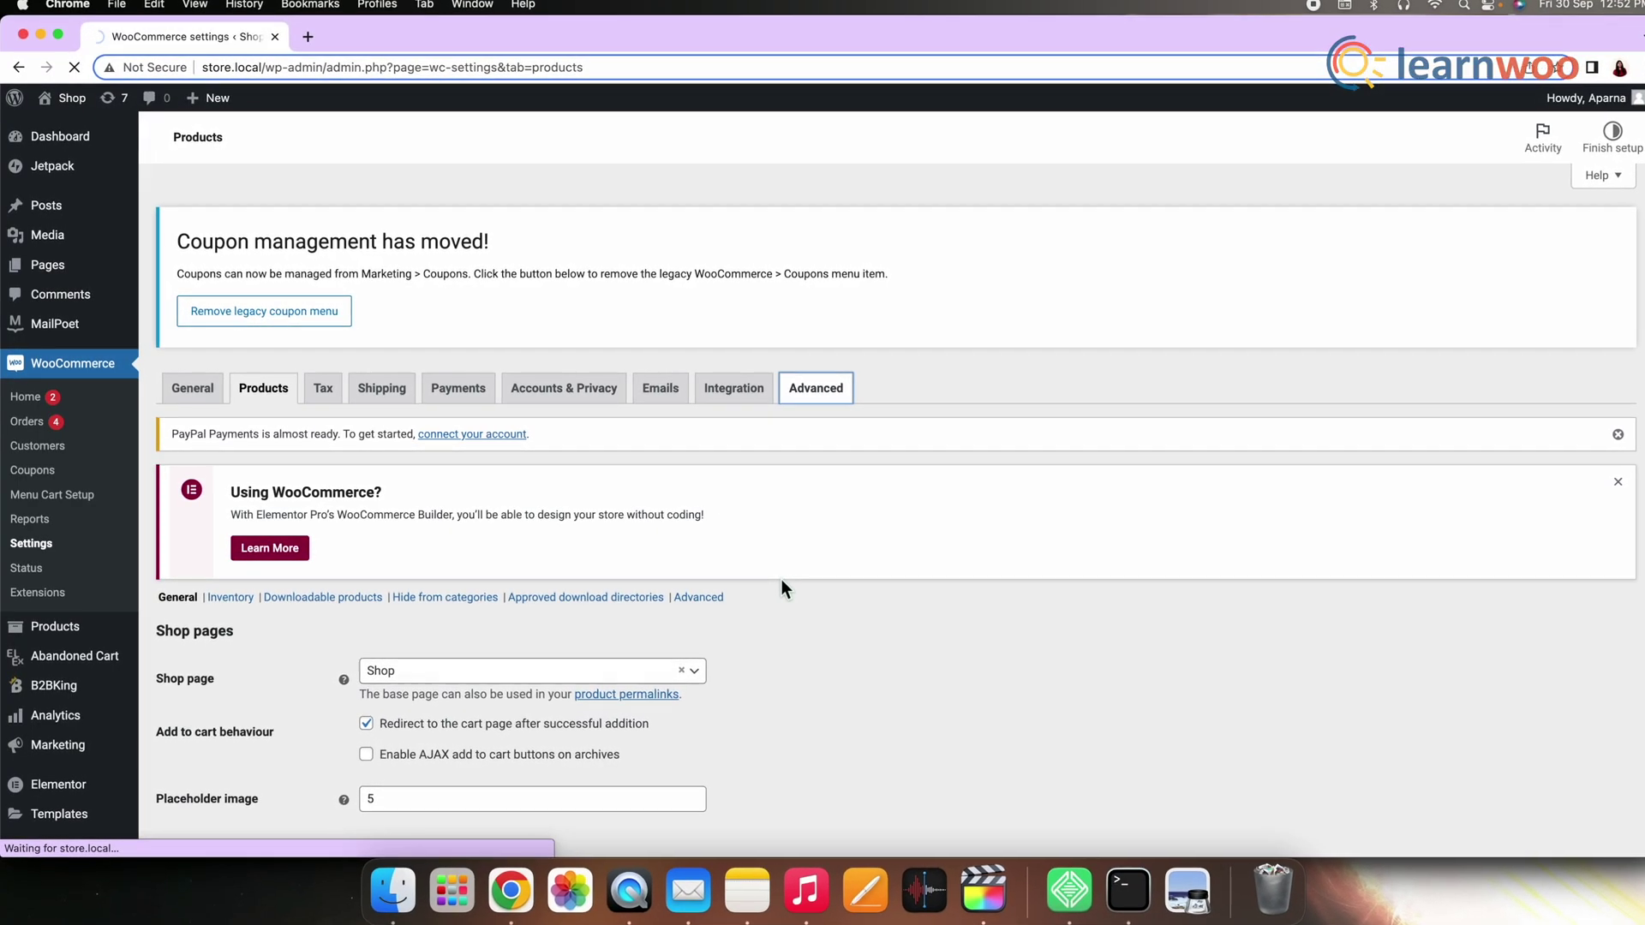
scroll(674, 604, down, 5)
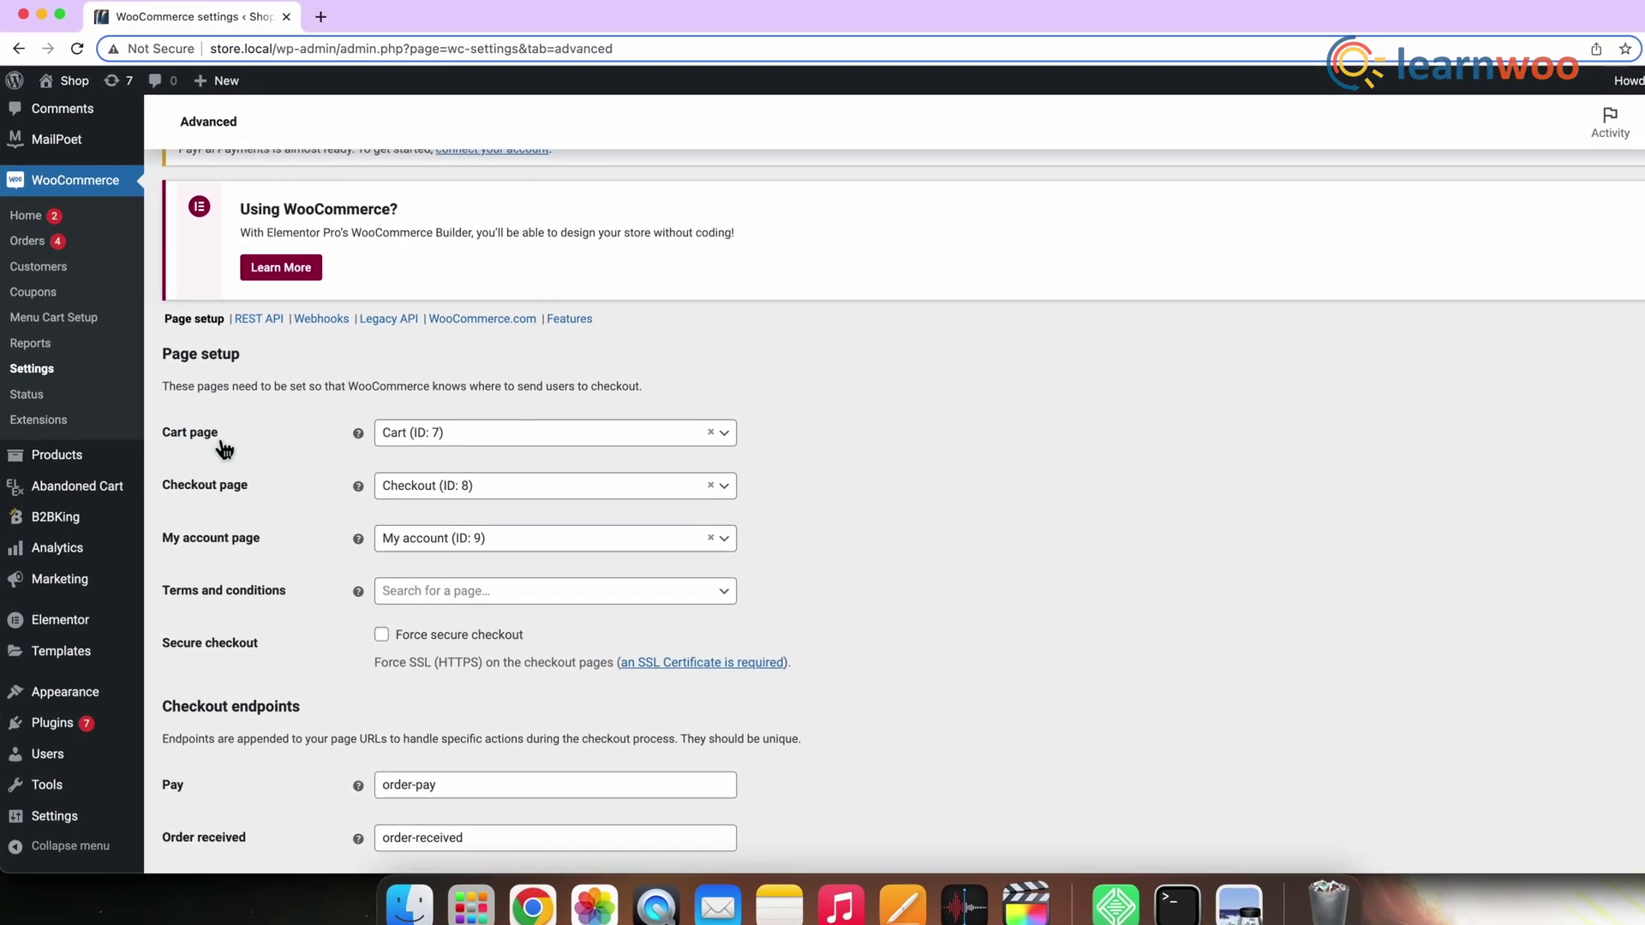
click(498, 445)
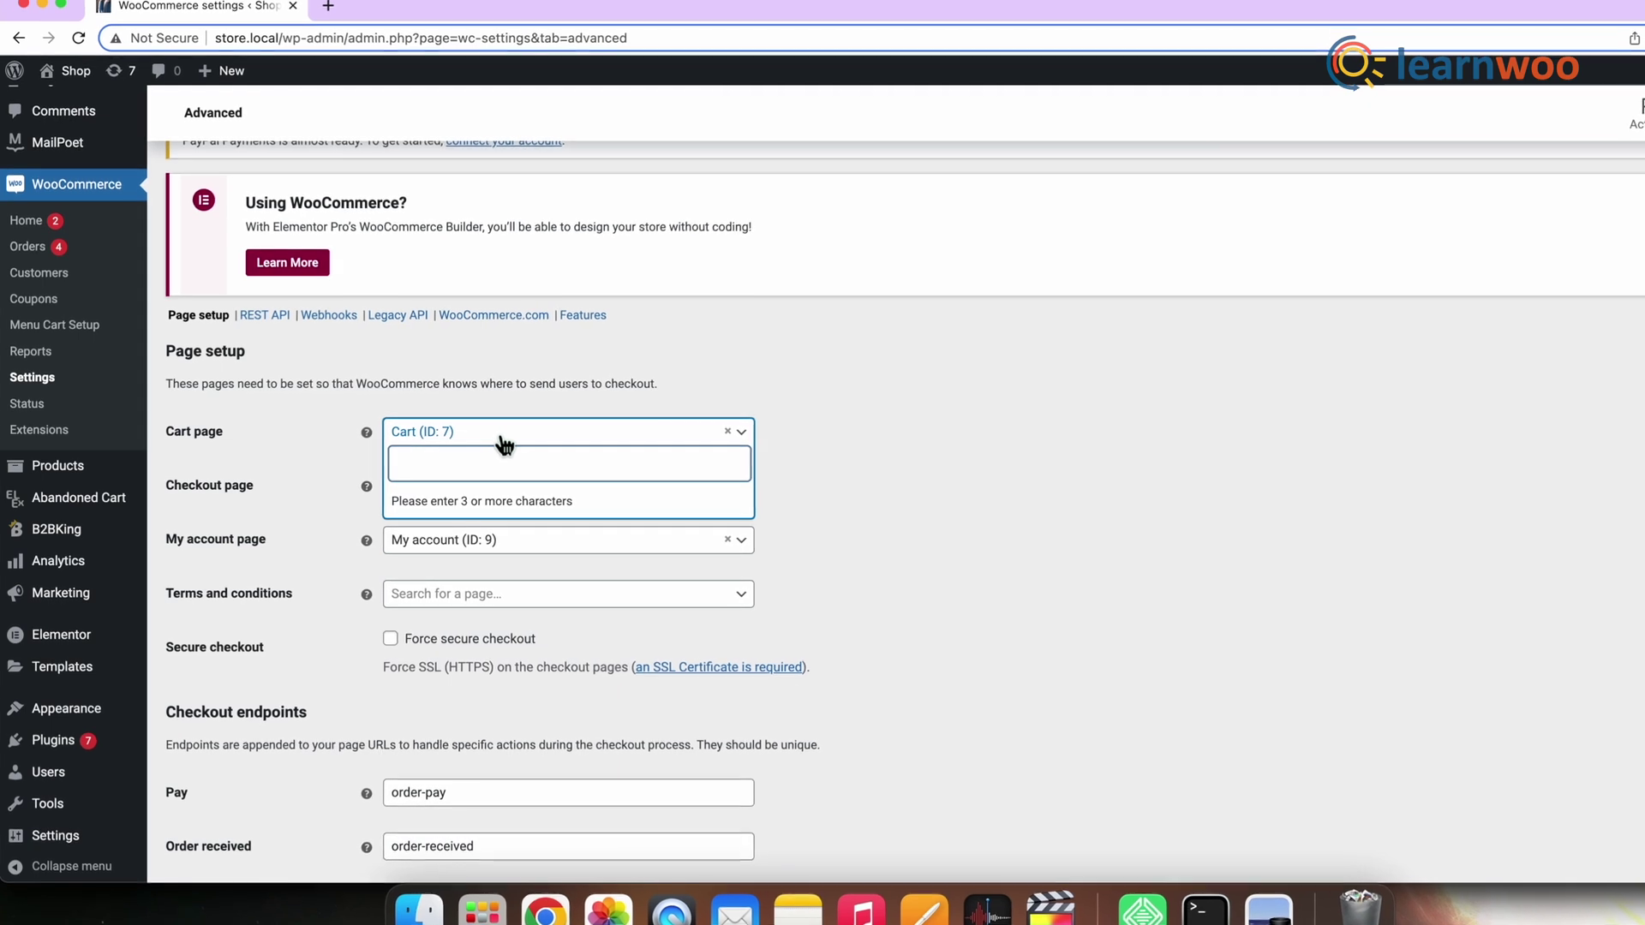
text(che)
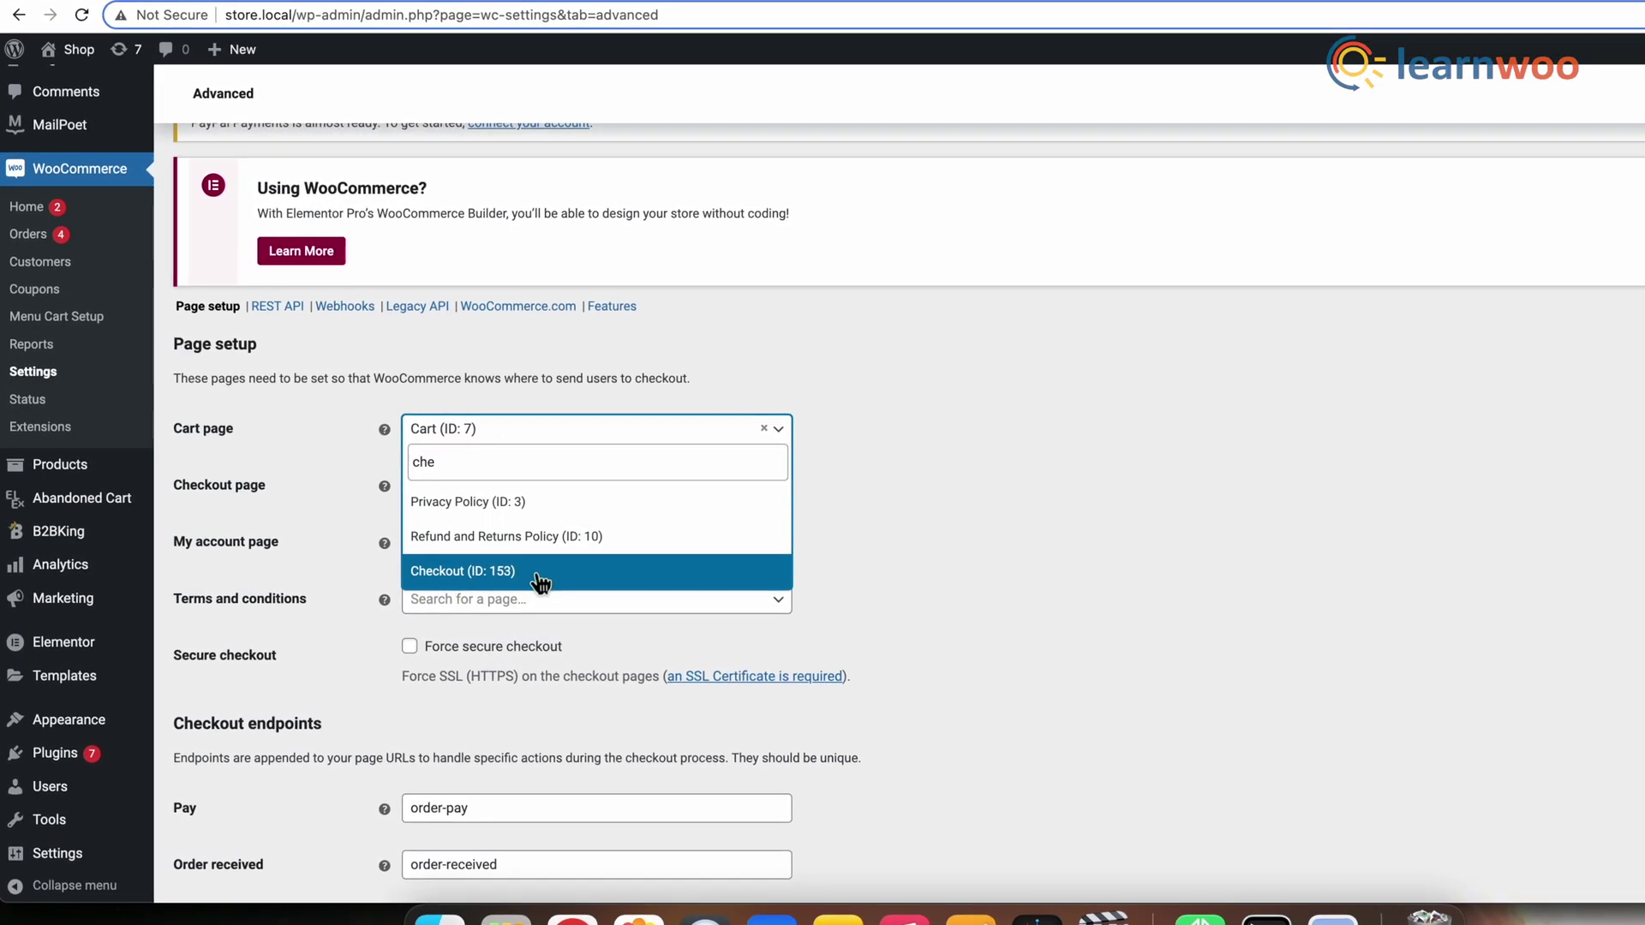
click(528, 572)
scroll(827, 638, down, 10)
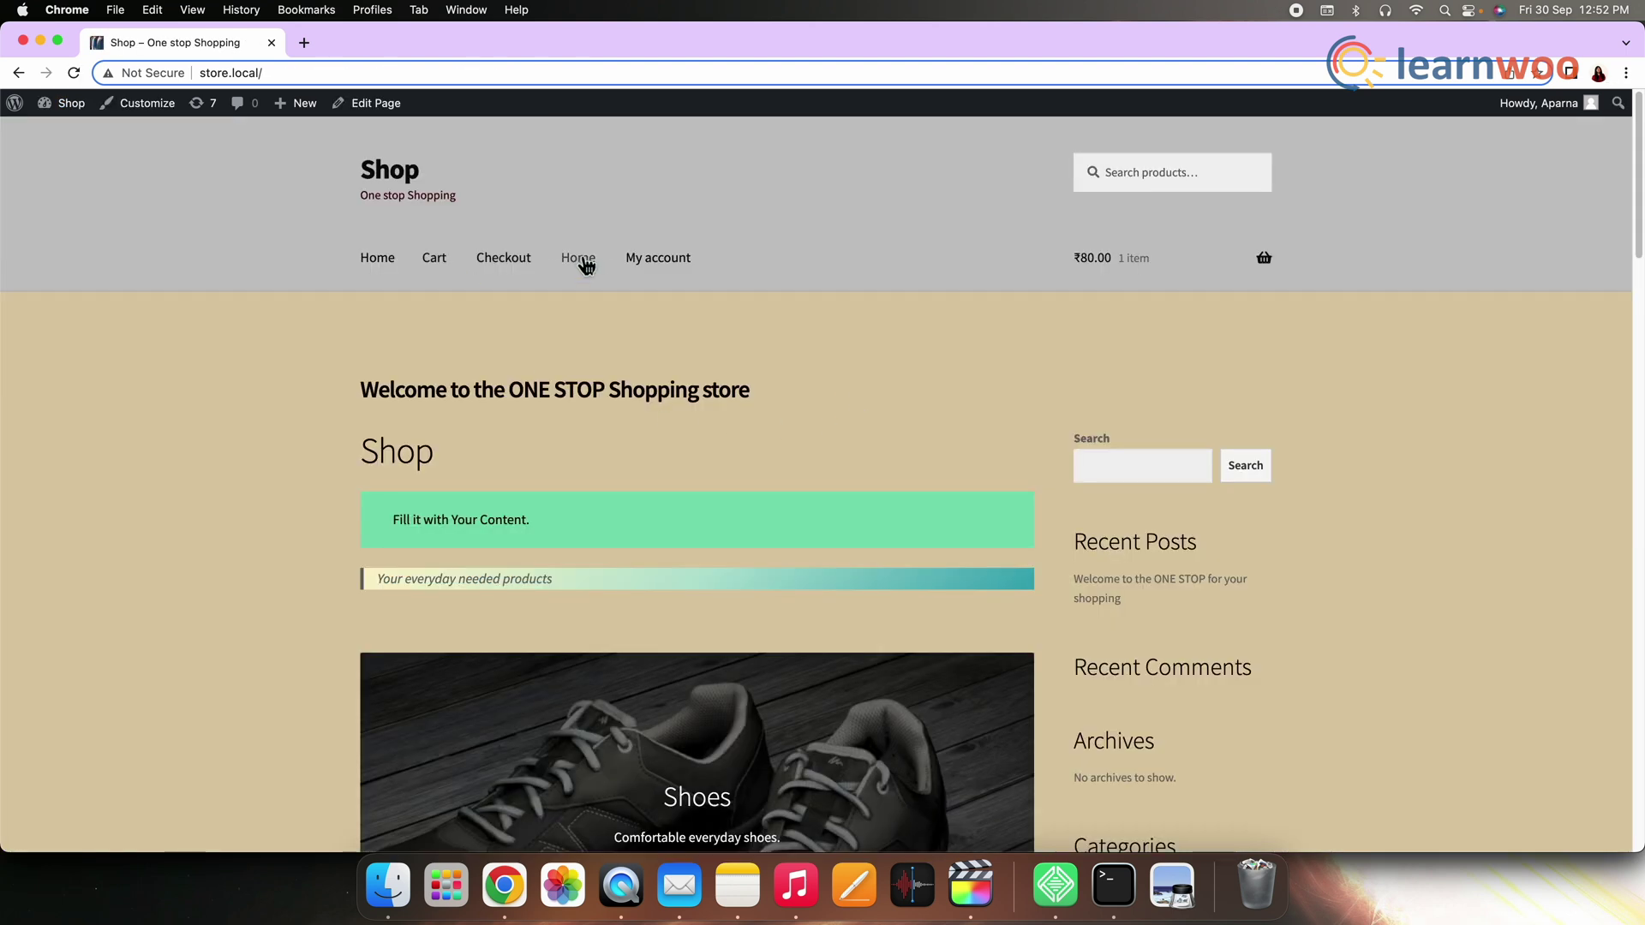
Scroll down the storefront home page to view the shop's product grid.
scroll(589, 507, down, 12)
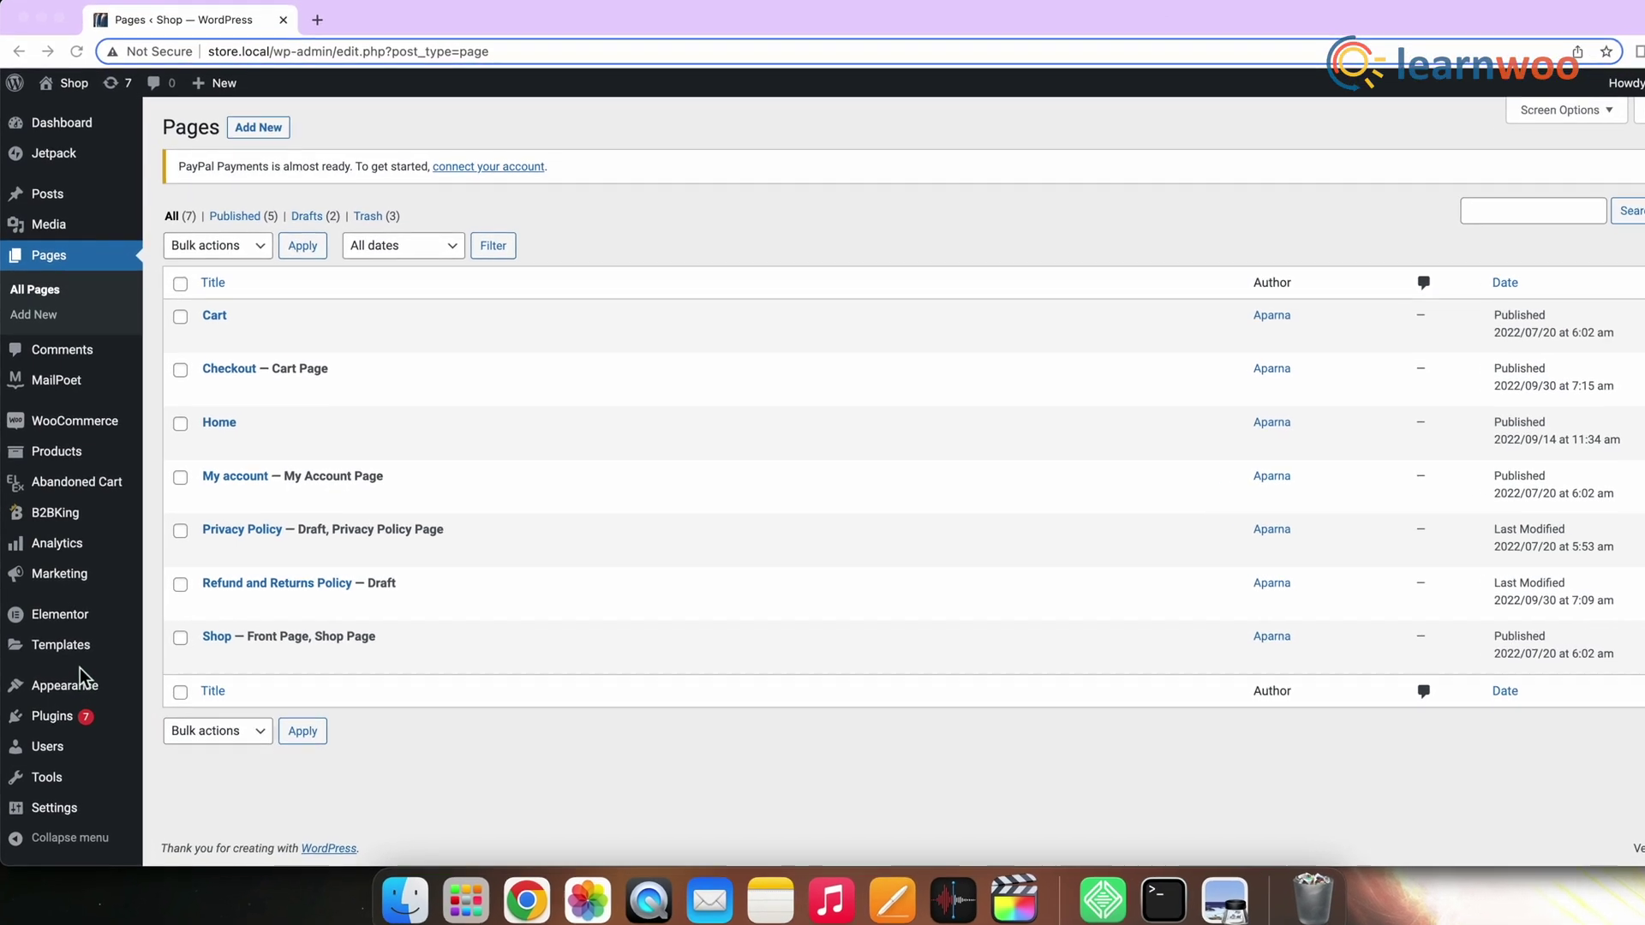
In Appearance > Menus, bulk-select the Cart item and remove it from the Bag menu.
mouse_move(82, 694)
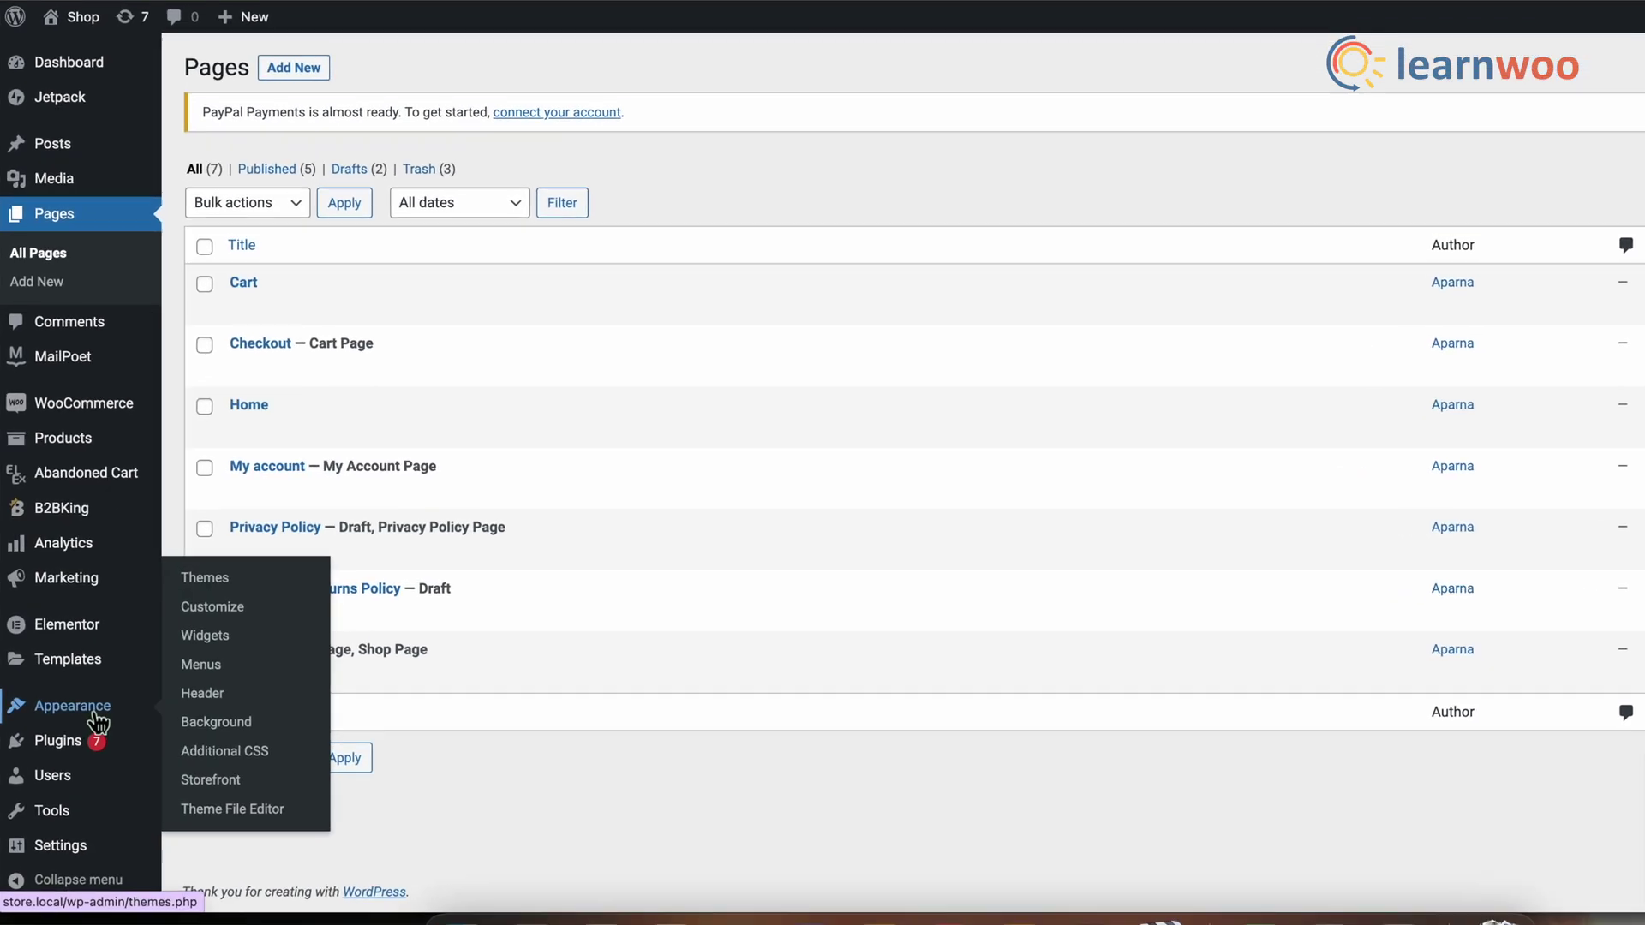
click(211, 671)
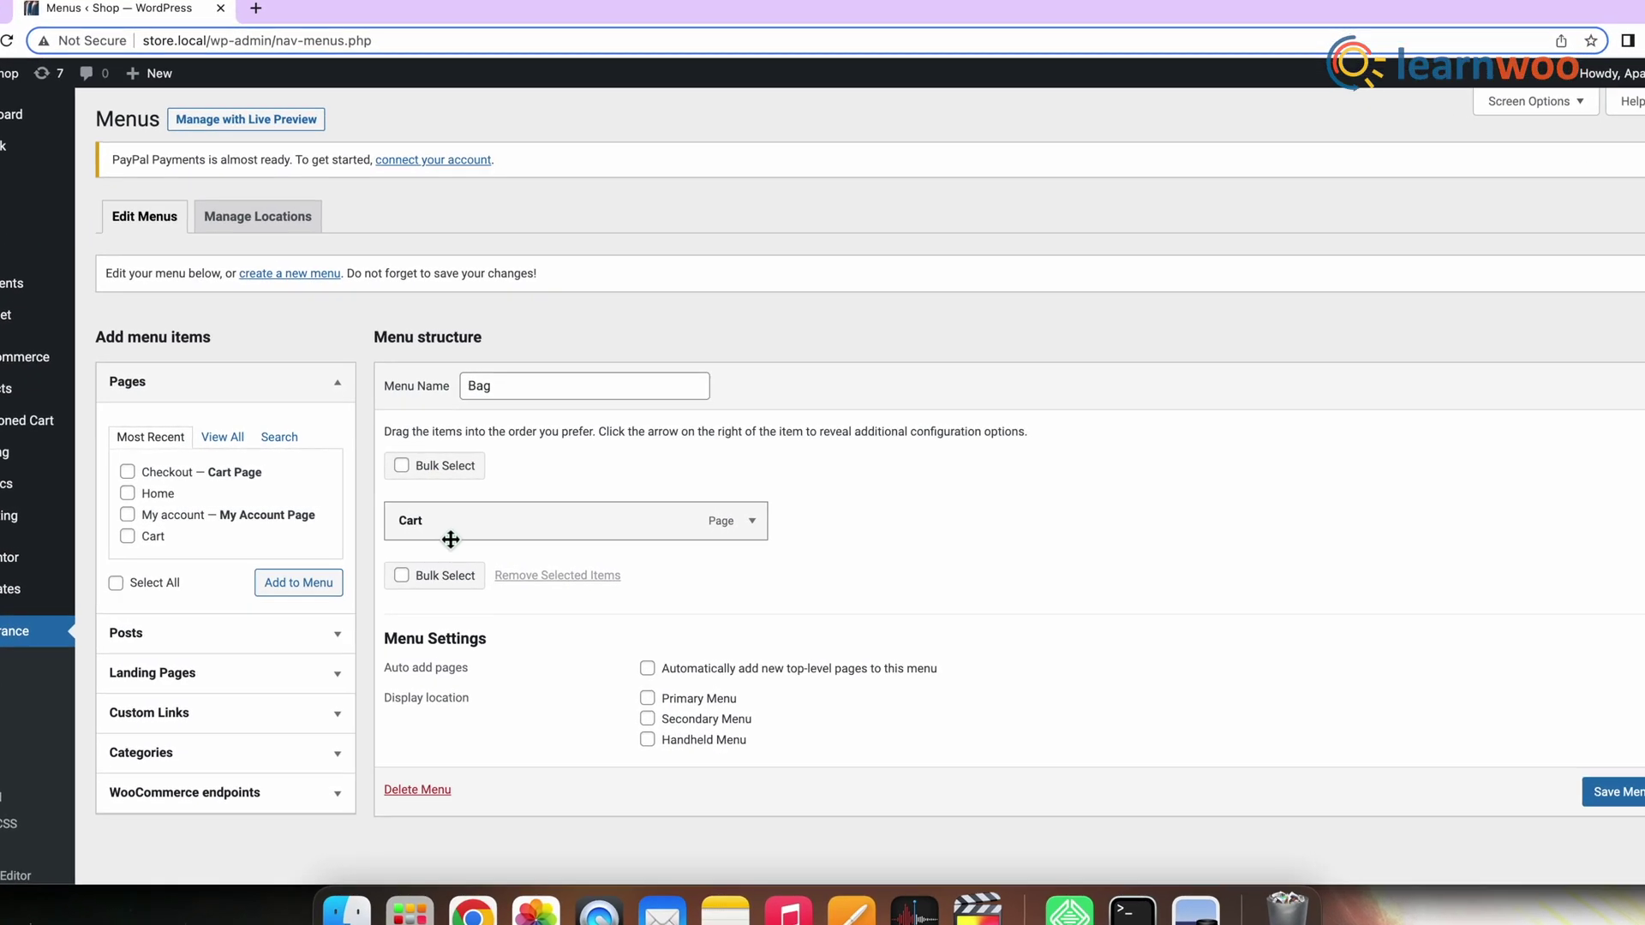
click(396, 465)
click(399, 520)
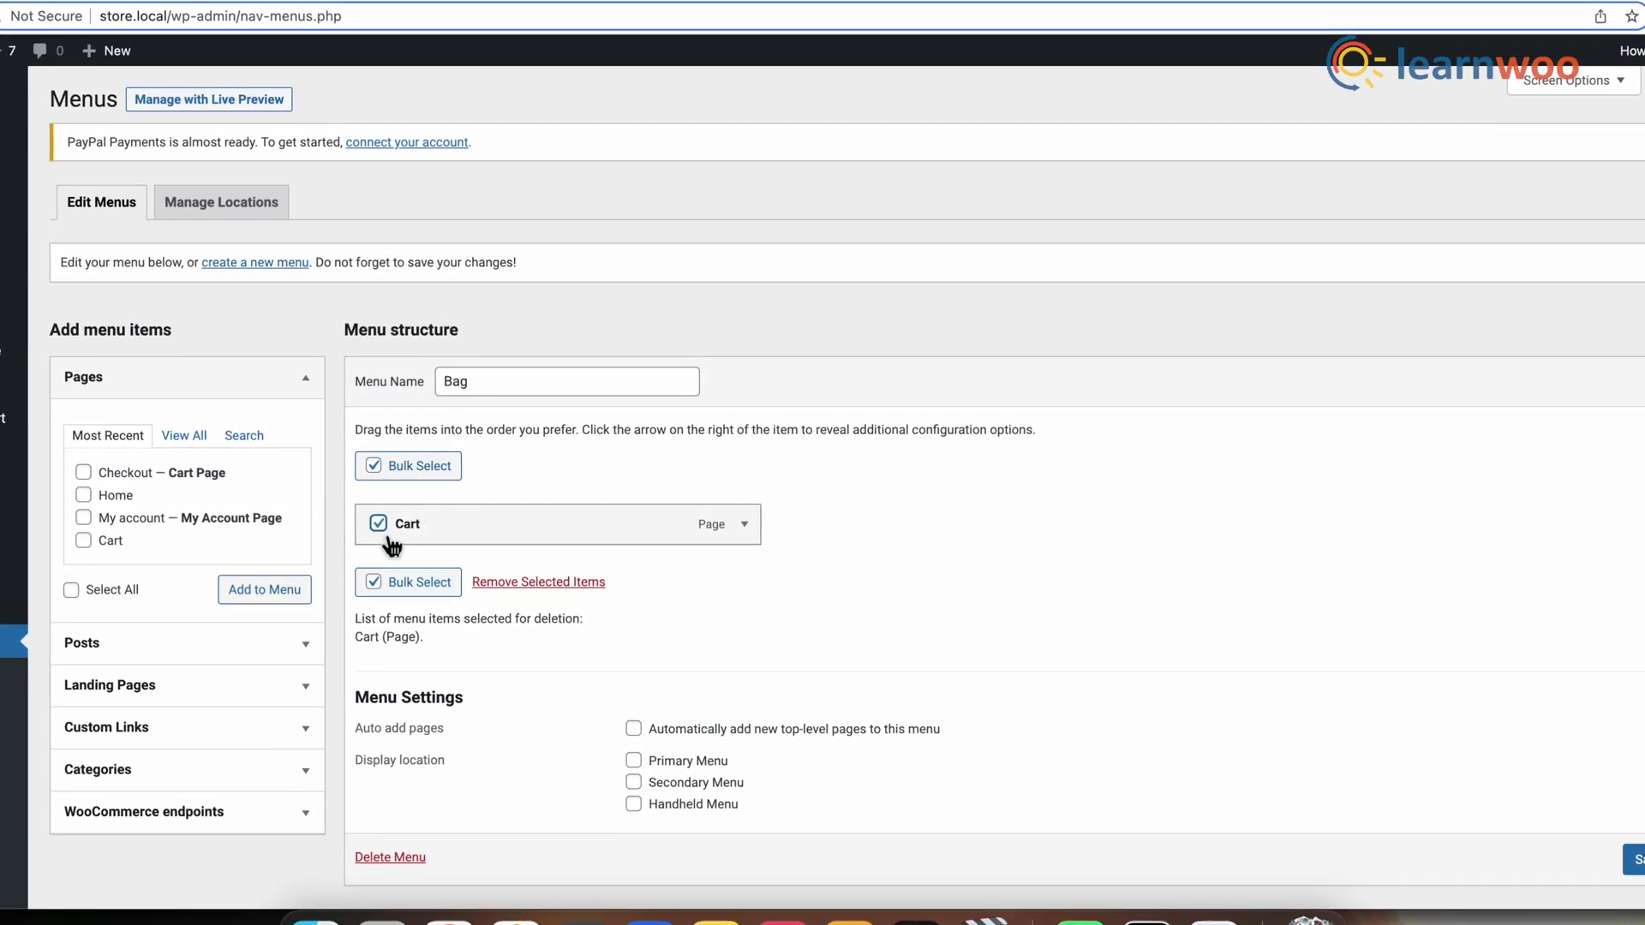
click(510, 587)
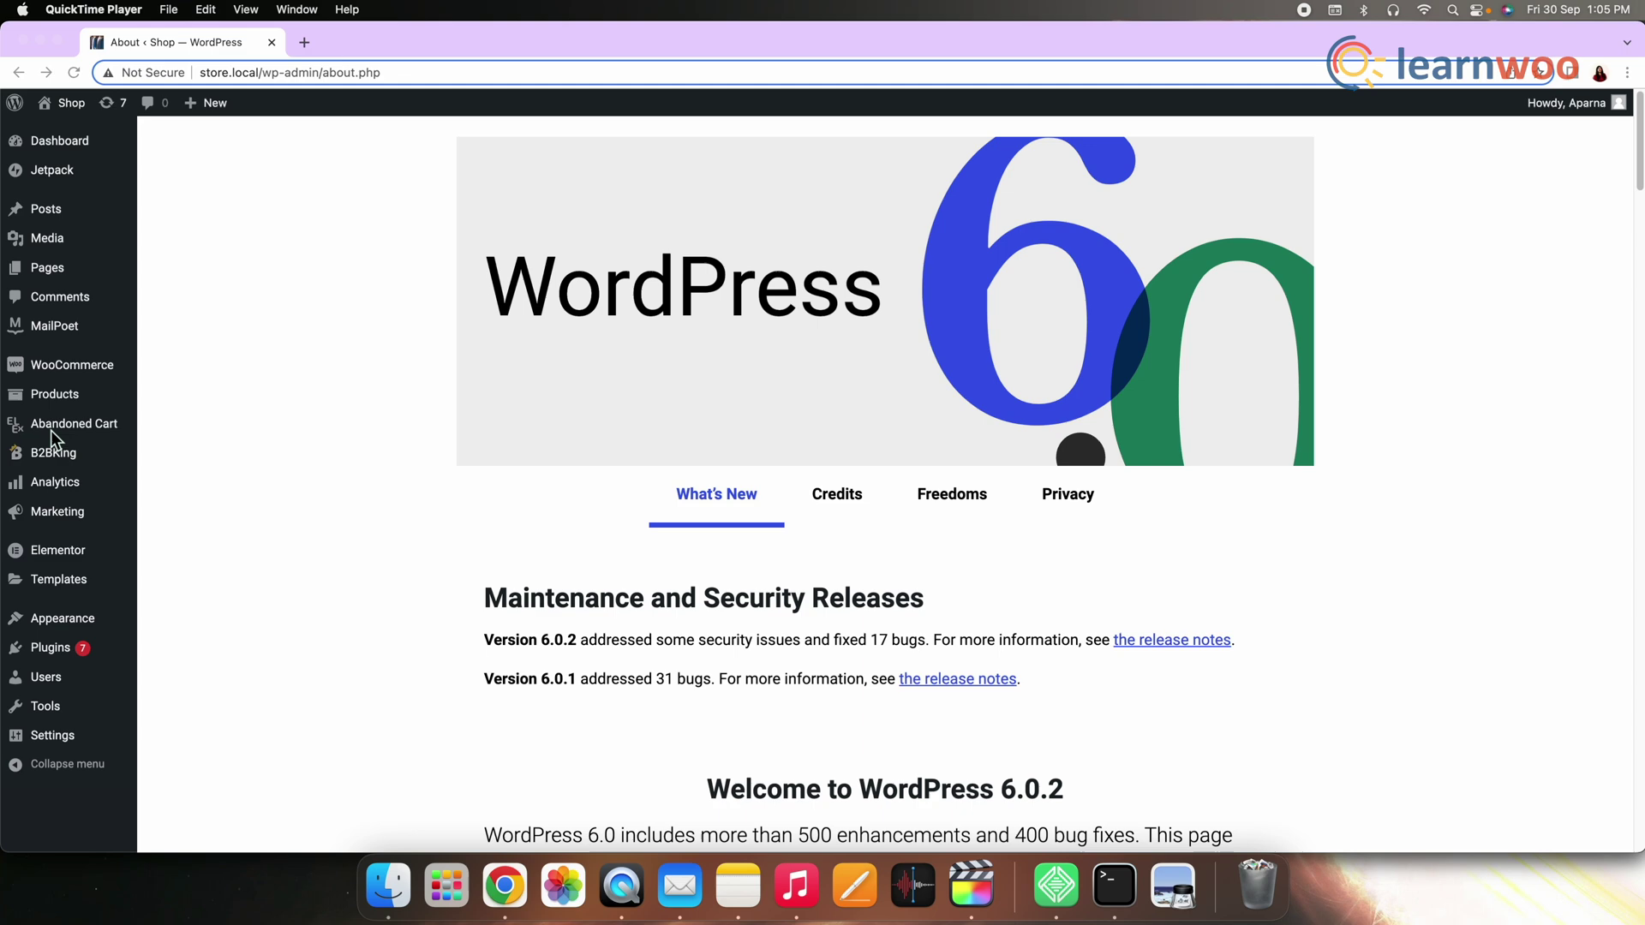
Paste the lw_cart_btn_text add_filter code on a new line after line 71 of Storefront's functions.php.
mouse_move(76, 634)
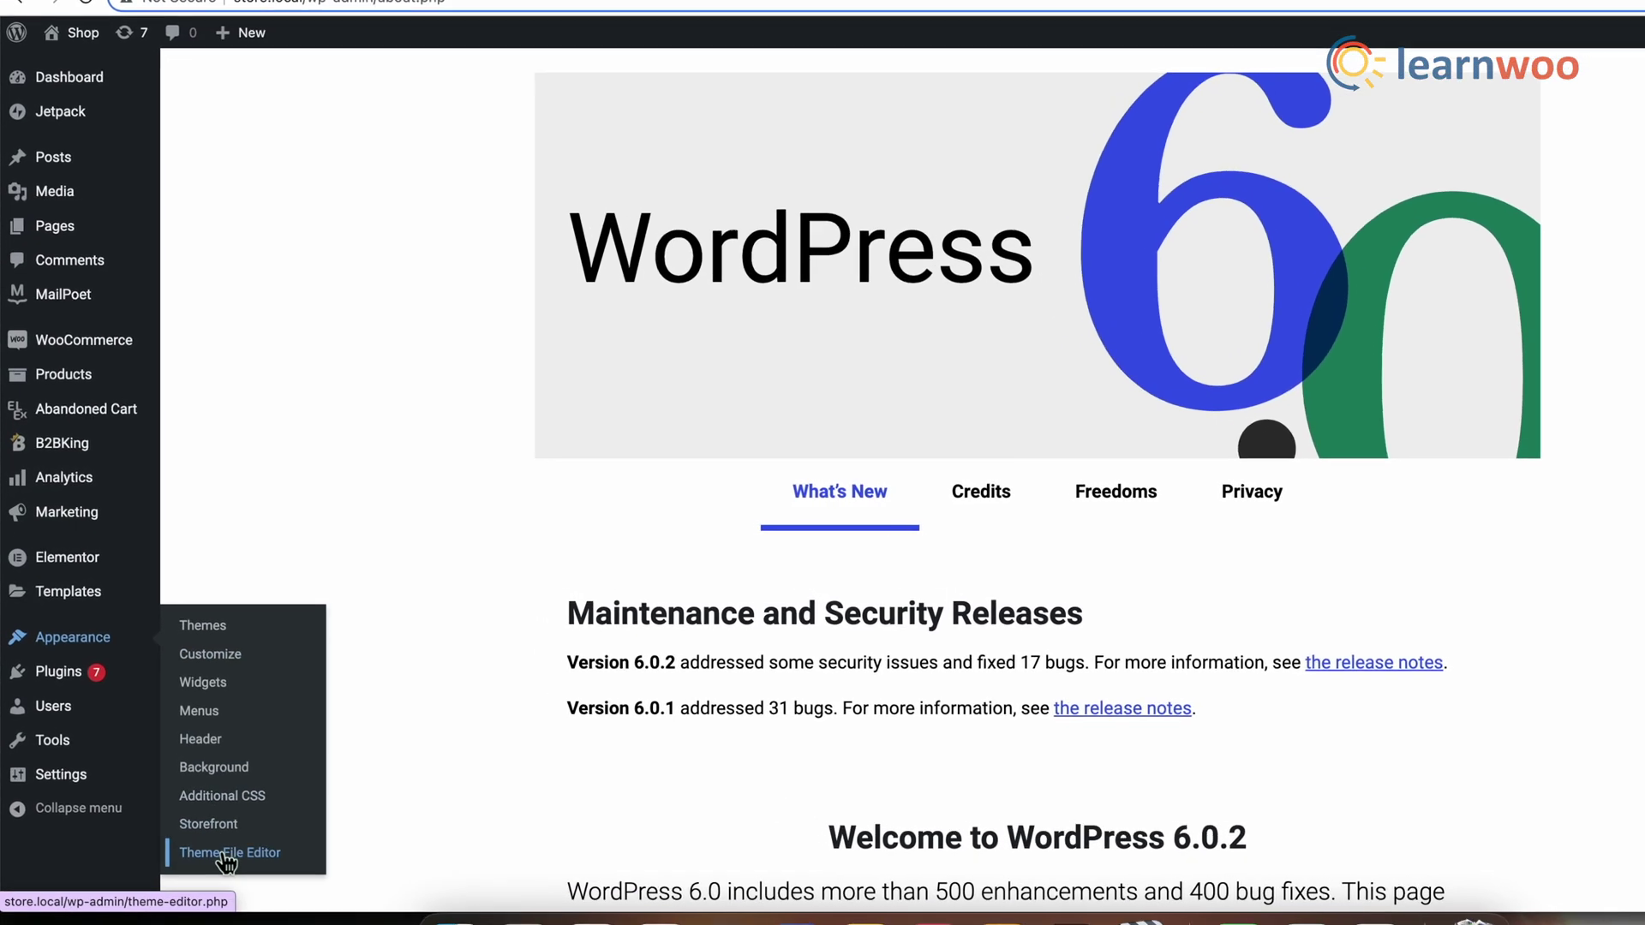
click(227, 854)
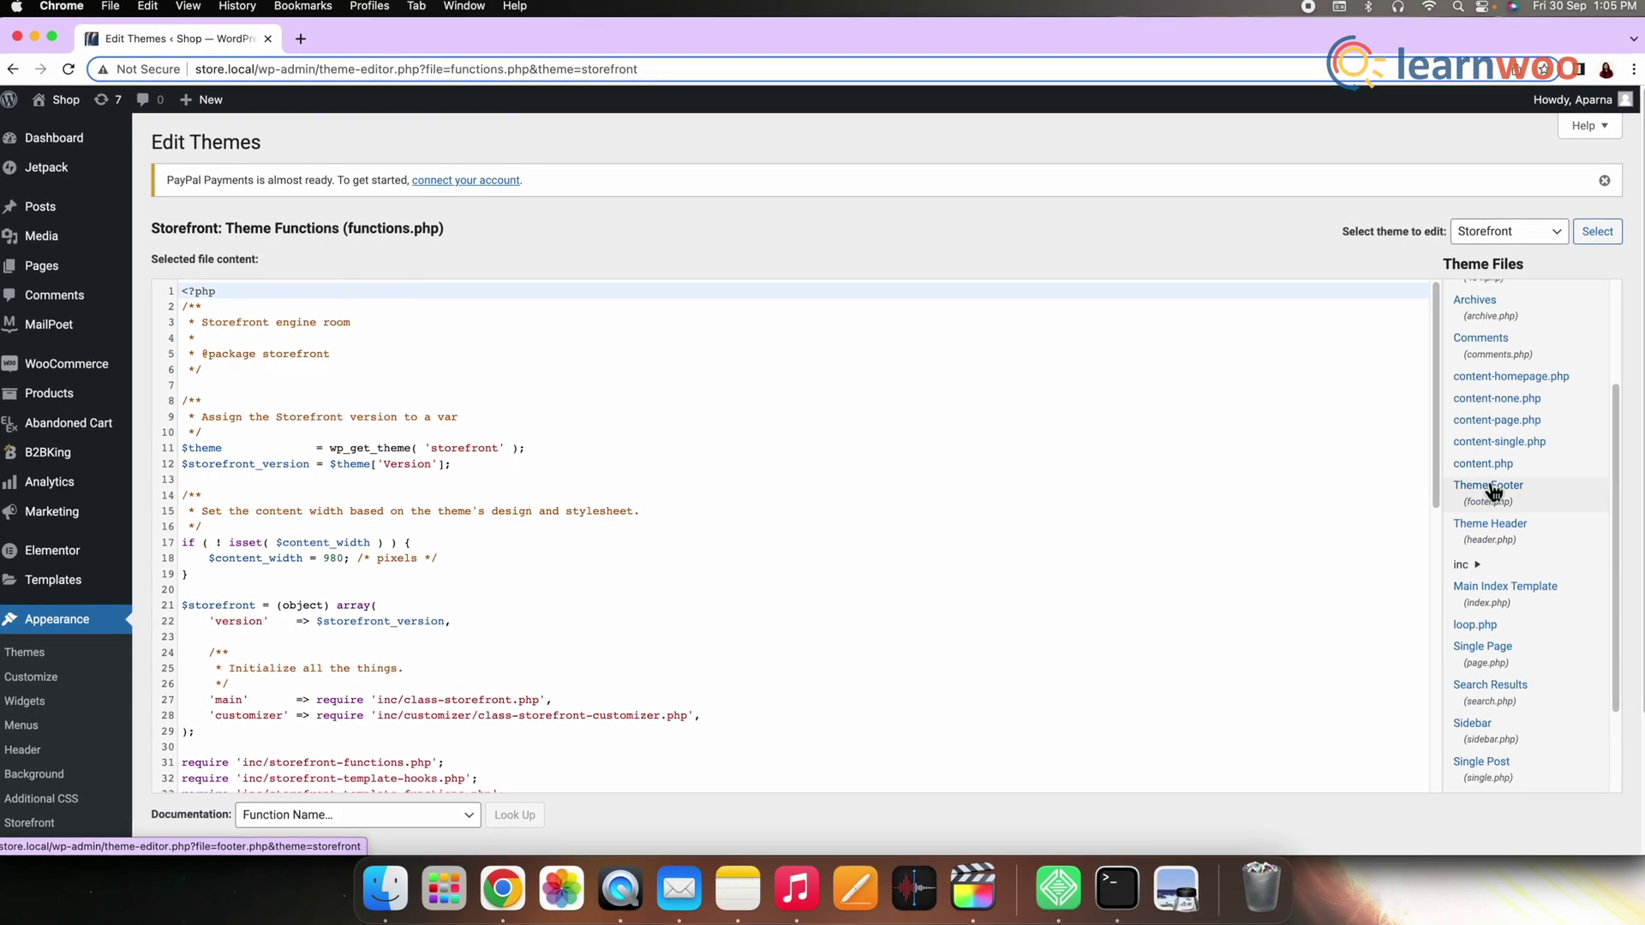
scroll(386, 685, down, 10)
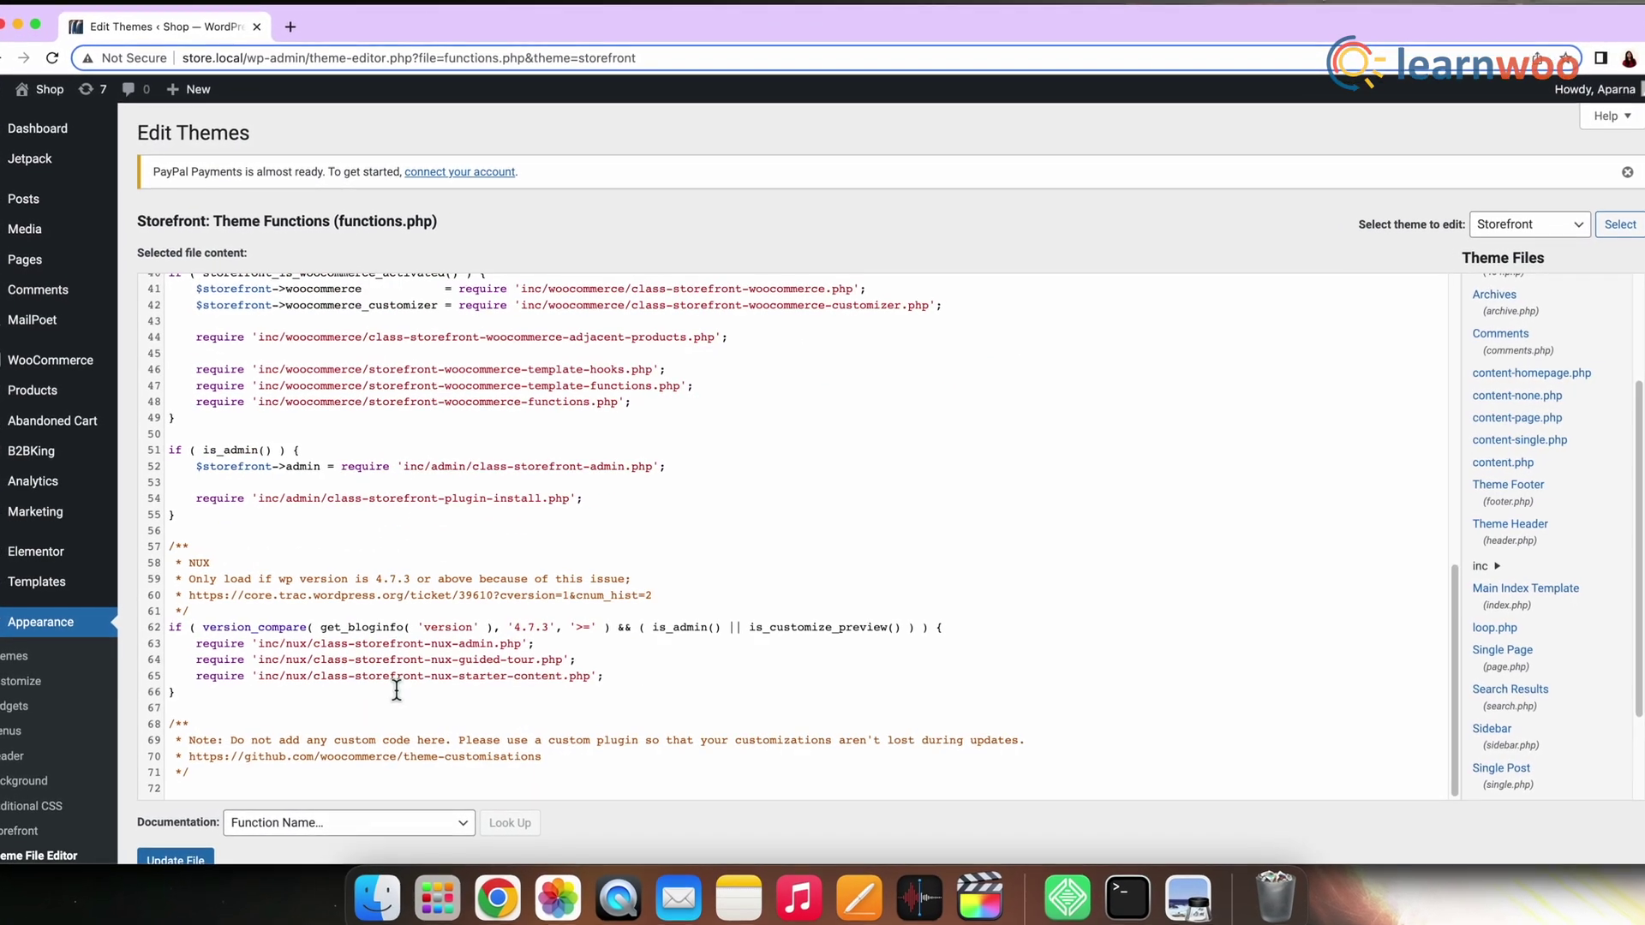
click(295, 782)
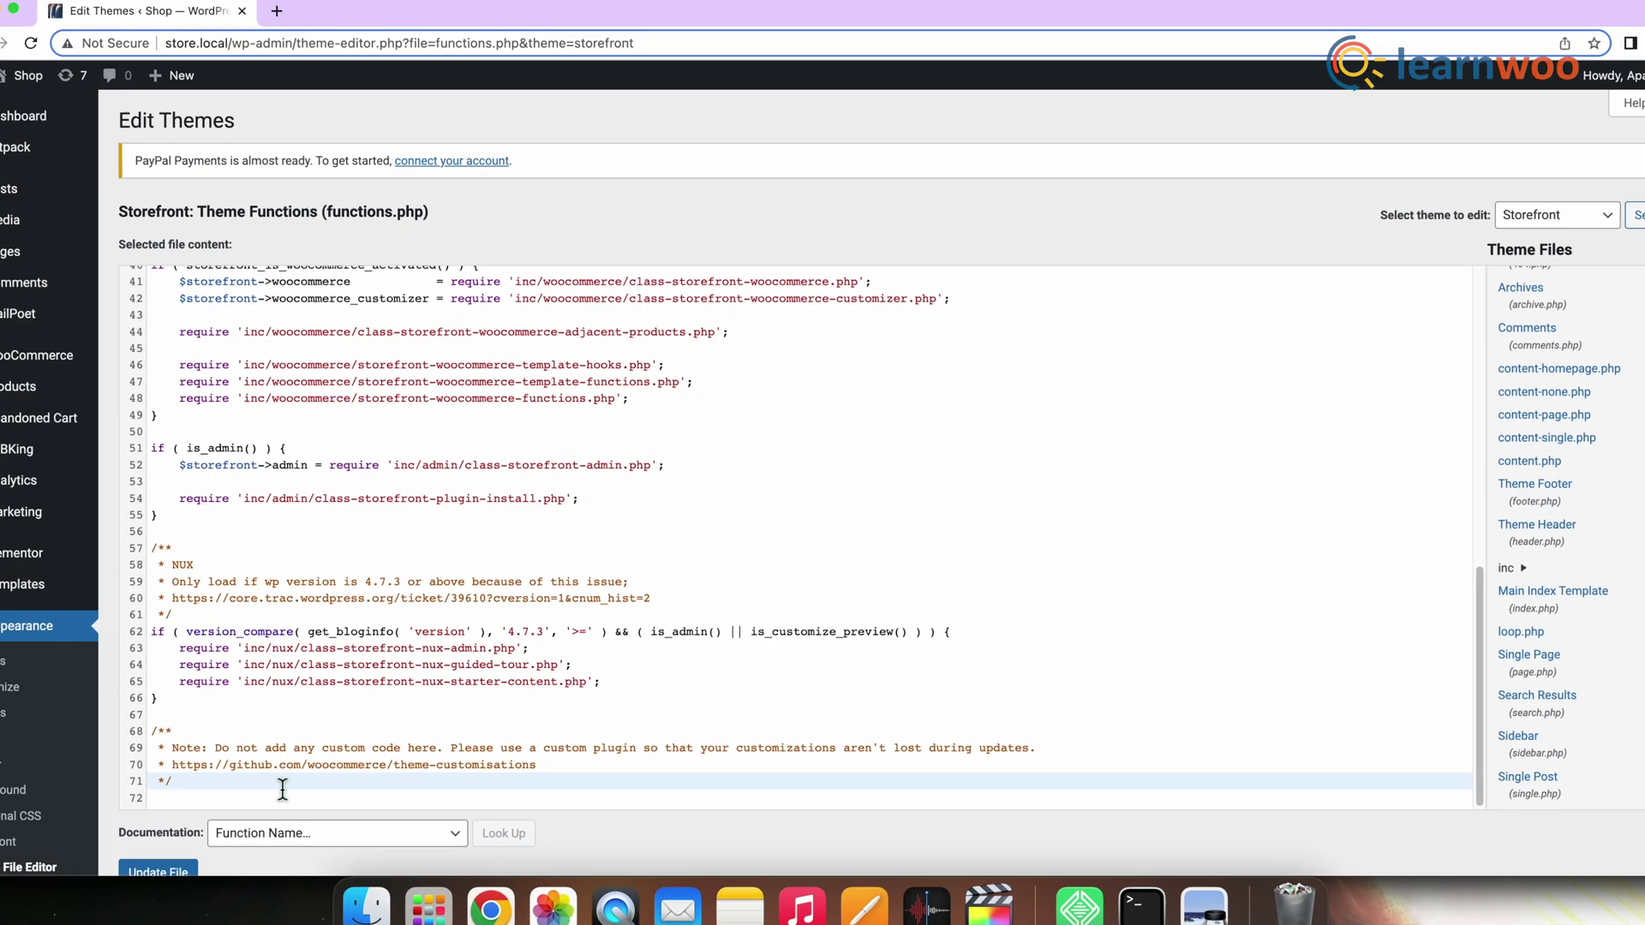
key(Down)
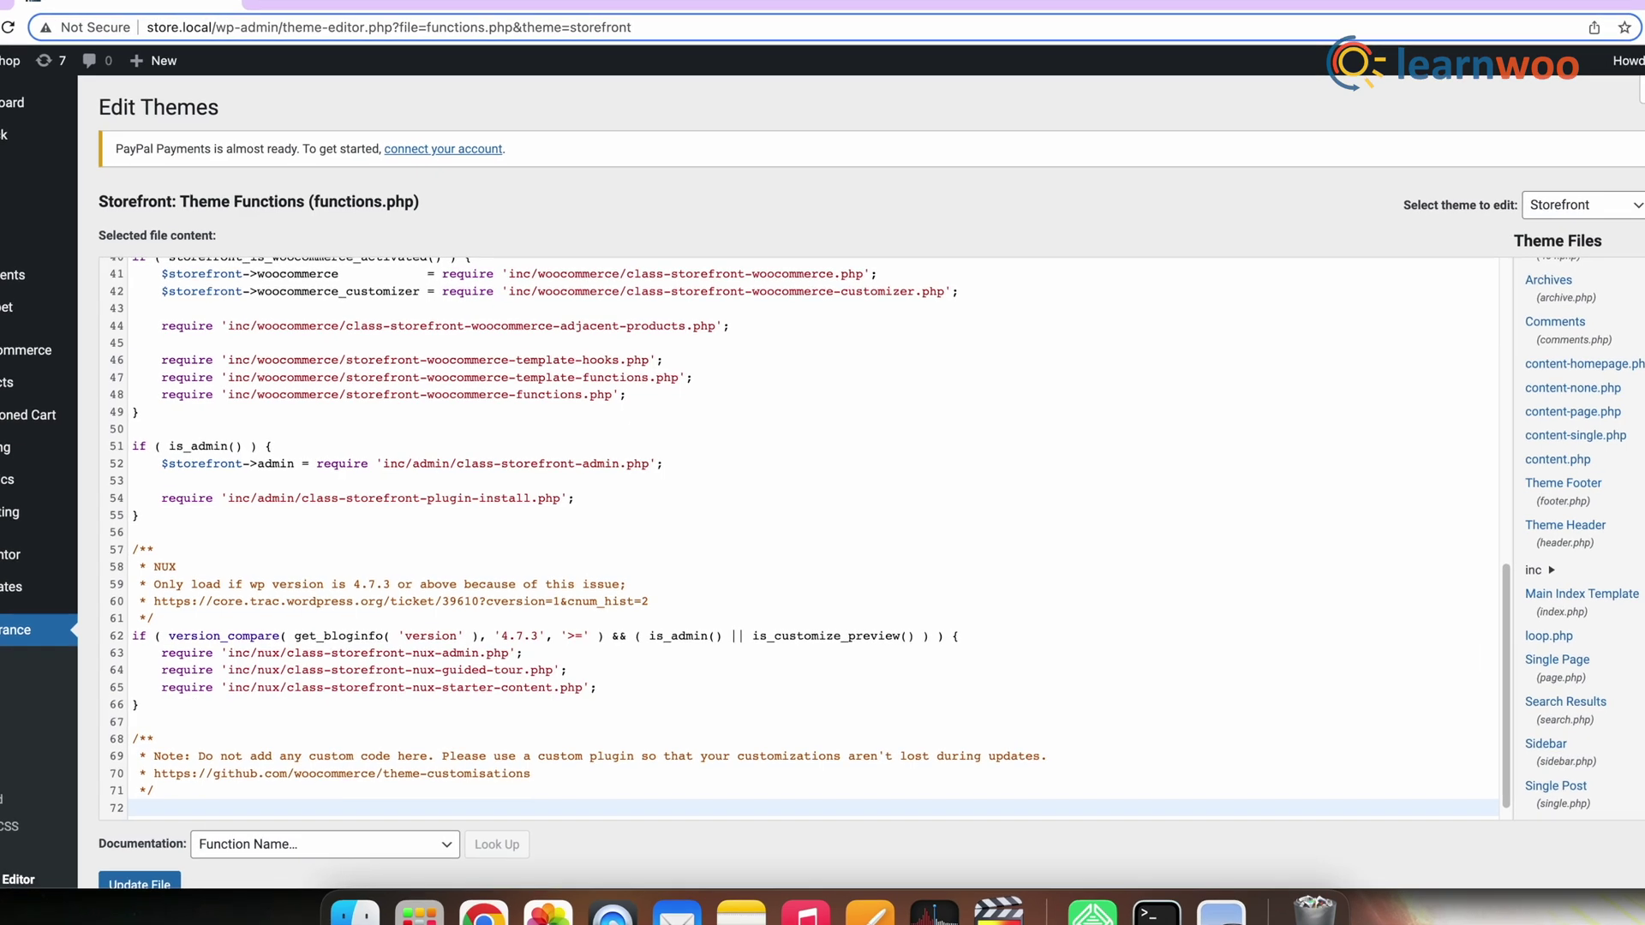
text(add_filter( 'woocommerce_product_single_add_to_cart_text', 'lw_cart_btn_text' ); add_filter( 'woocommerce_product_add_to_cart_text', 'lw_cart_btn_text' ); //Changing Add to Cart text to Buy Now! function lw_cart_btn_text() {  return __( 'Buy Now!', 'woocommerce' ); })
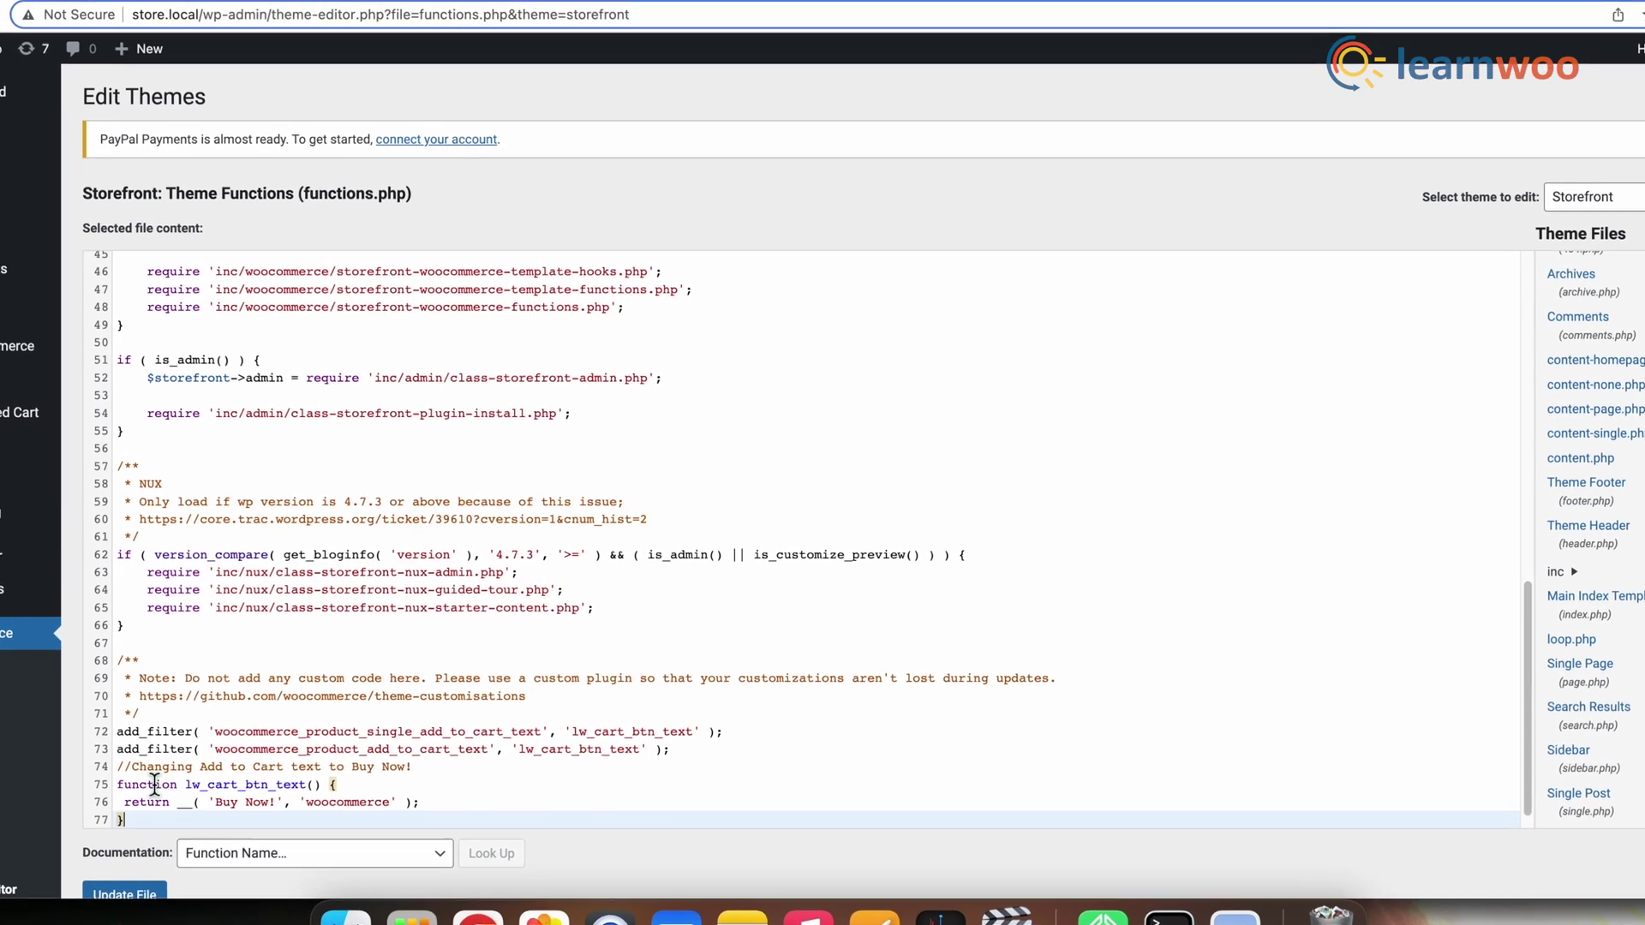
key(Return)
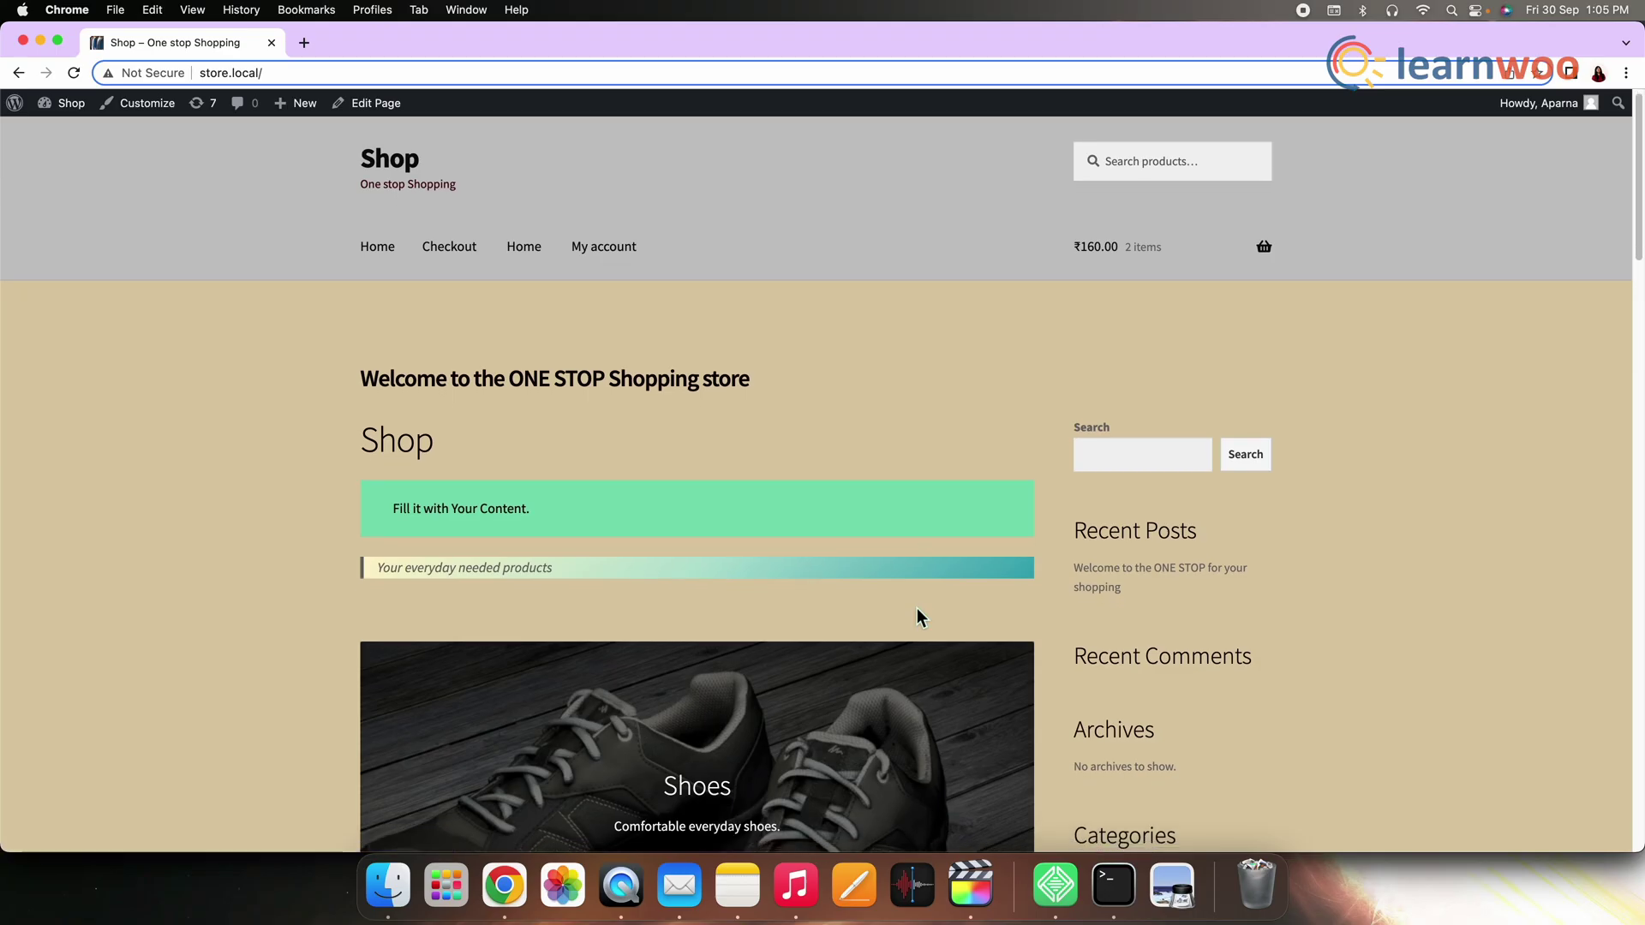
scroll(916, 606, down, 10)
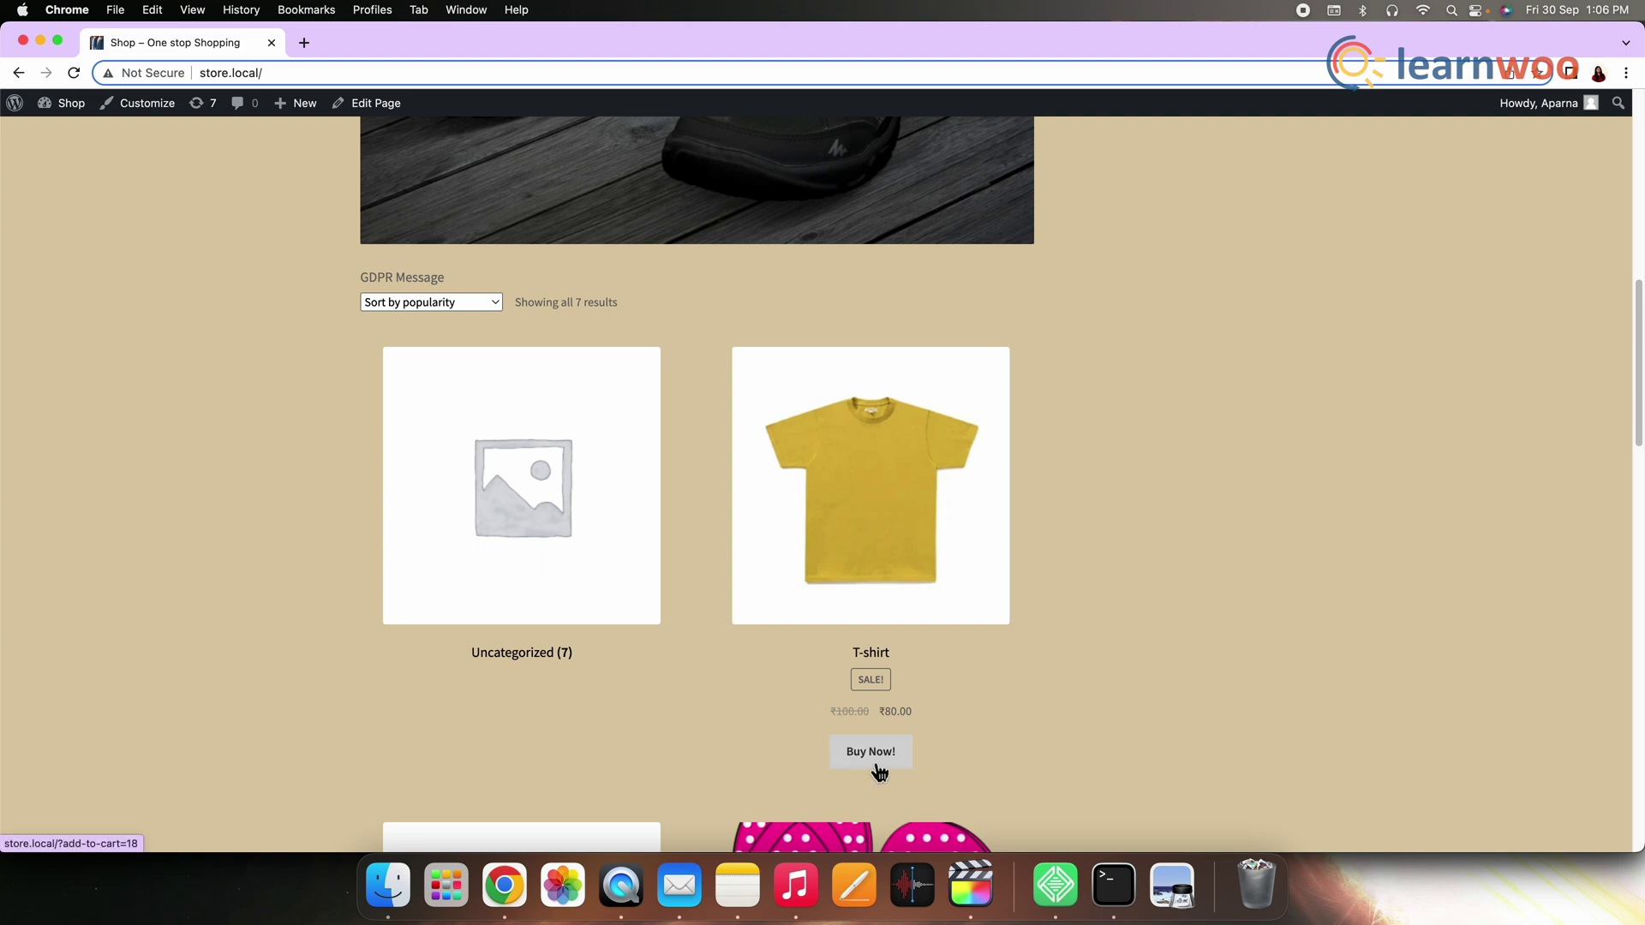
Scroll through the shop's products to check that their buttons read 'Buy Now!'.
scroll(878, 771, down, 8)
scroll(878, 771, up, 5)
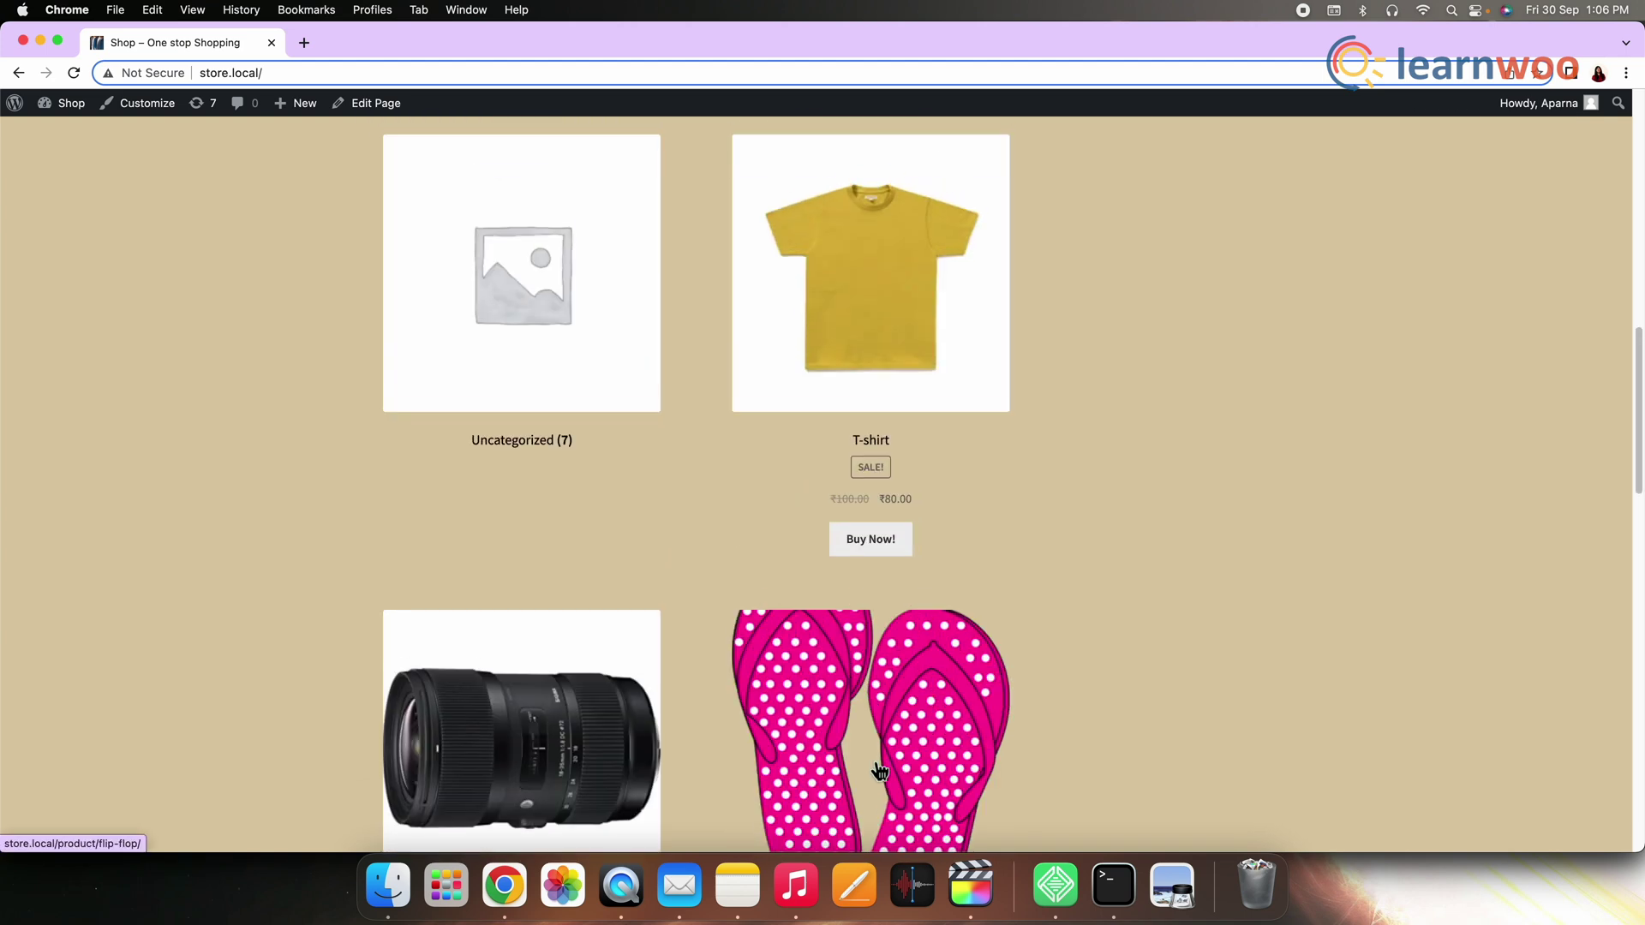
scroll(879, 771, up, 12)
scroll(880, 771, down, 5)
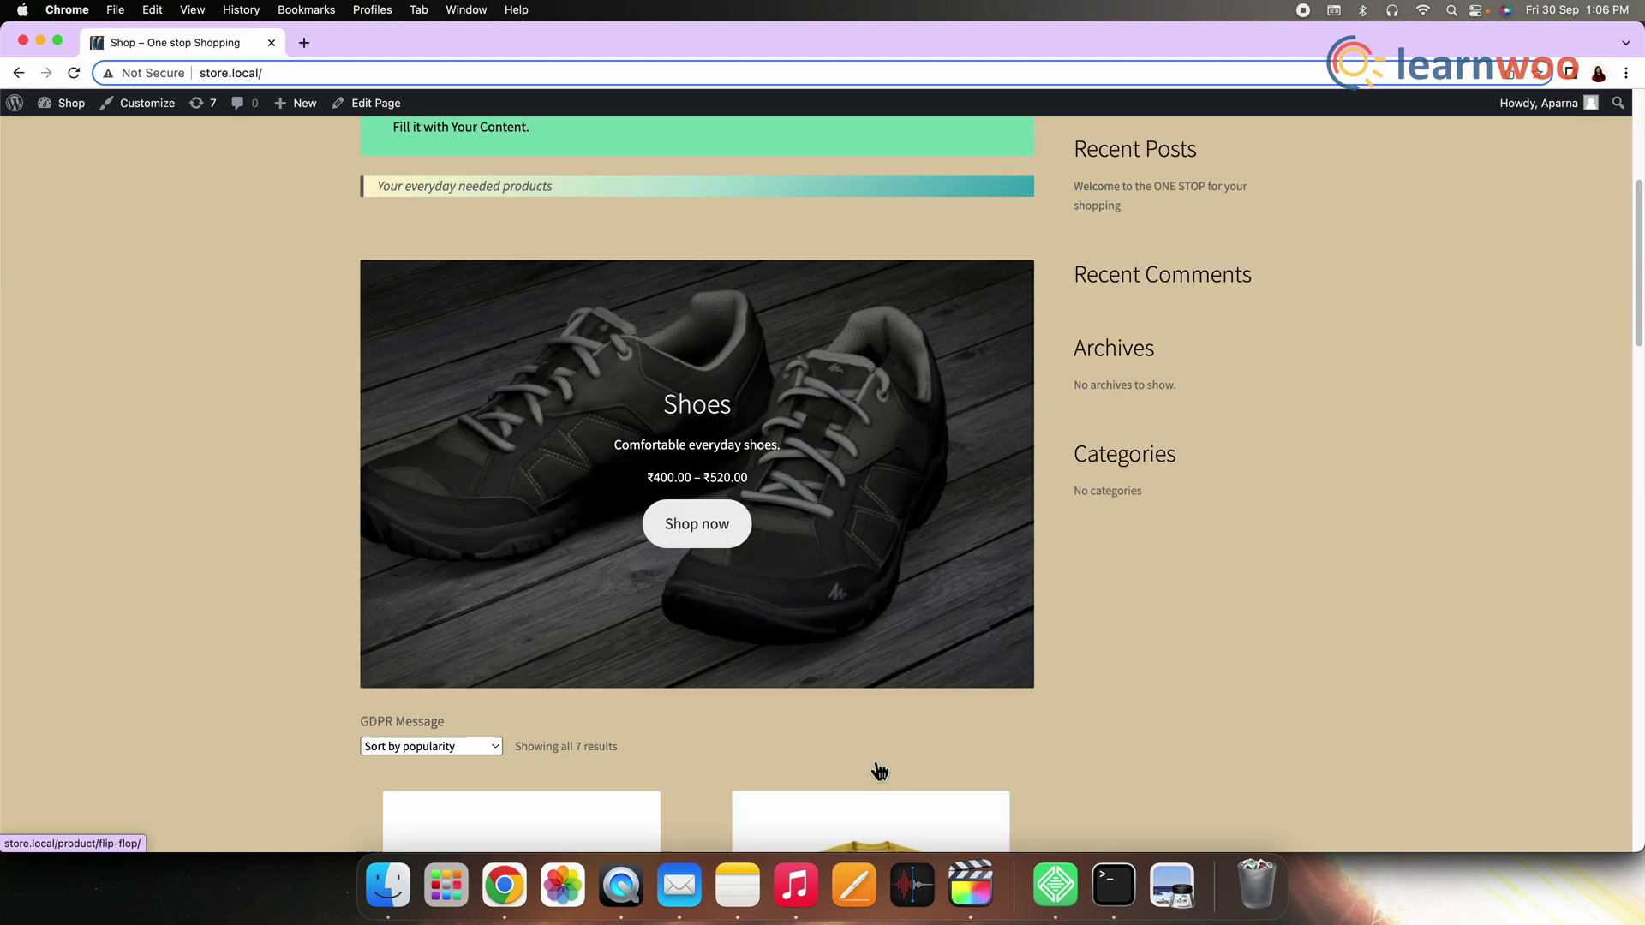
scroll(880, 771, down, 10)
scroll(878, 600, down, 3)
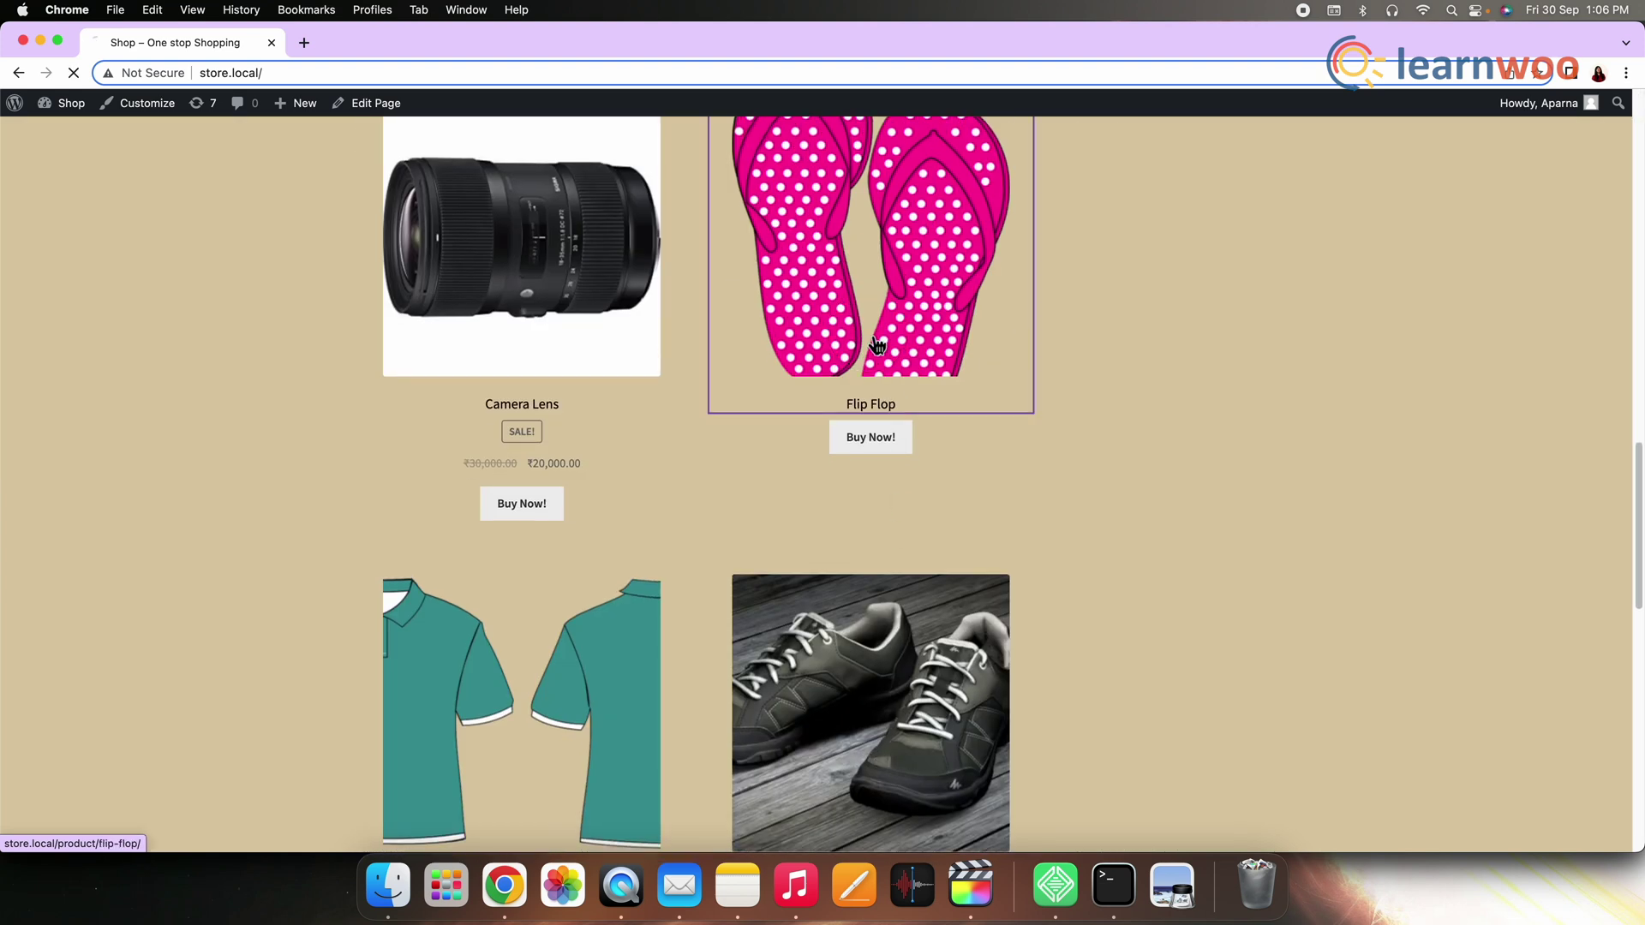
scroll(821, 678, down, 8)
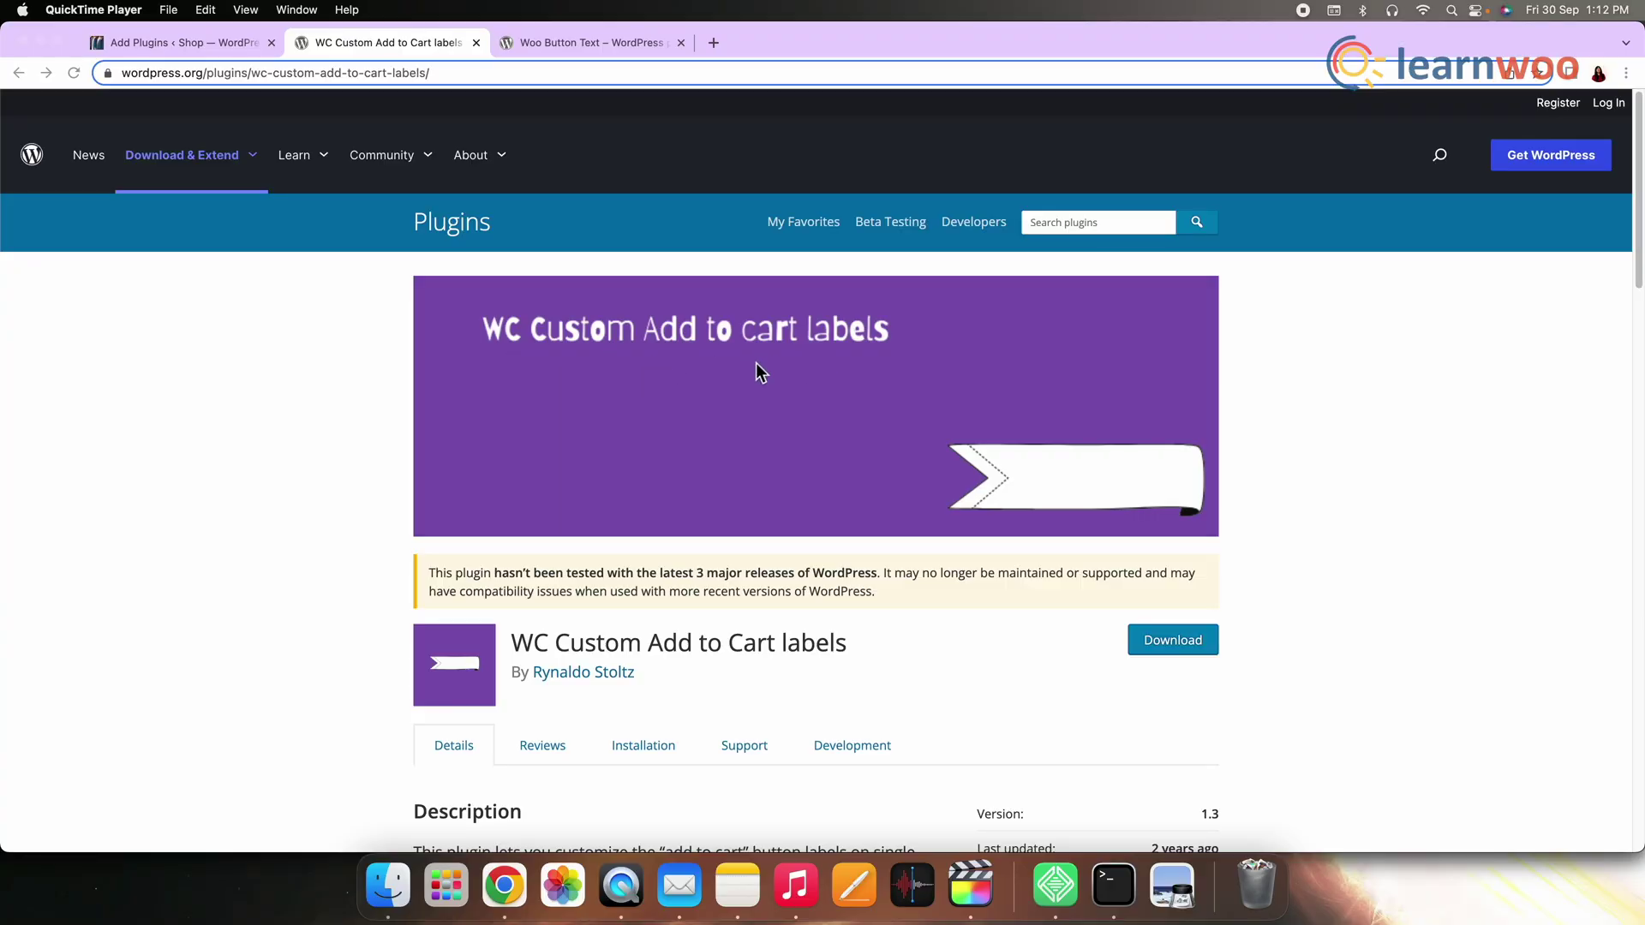
Switch to the Chrome tab showing the Woo Button Text plugin on wordpress.org.
click(563, 49)
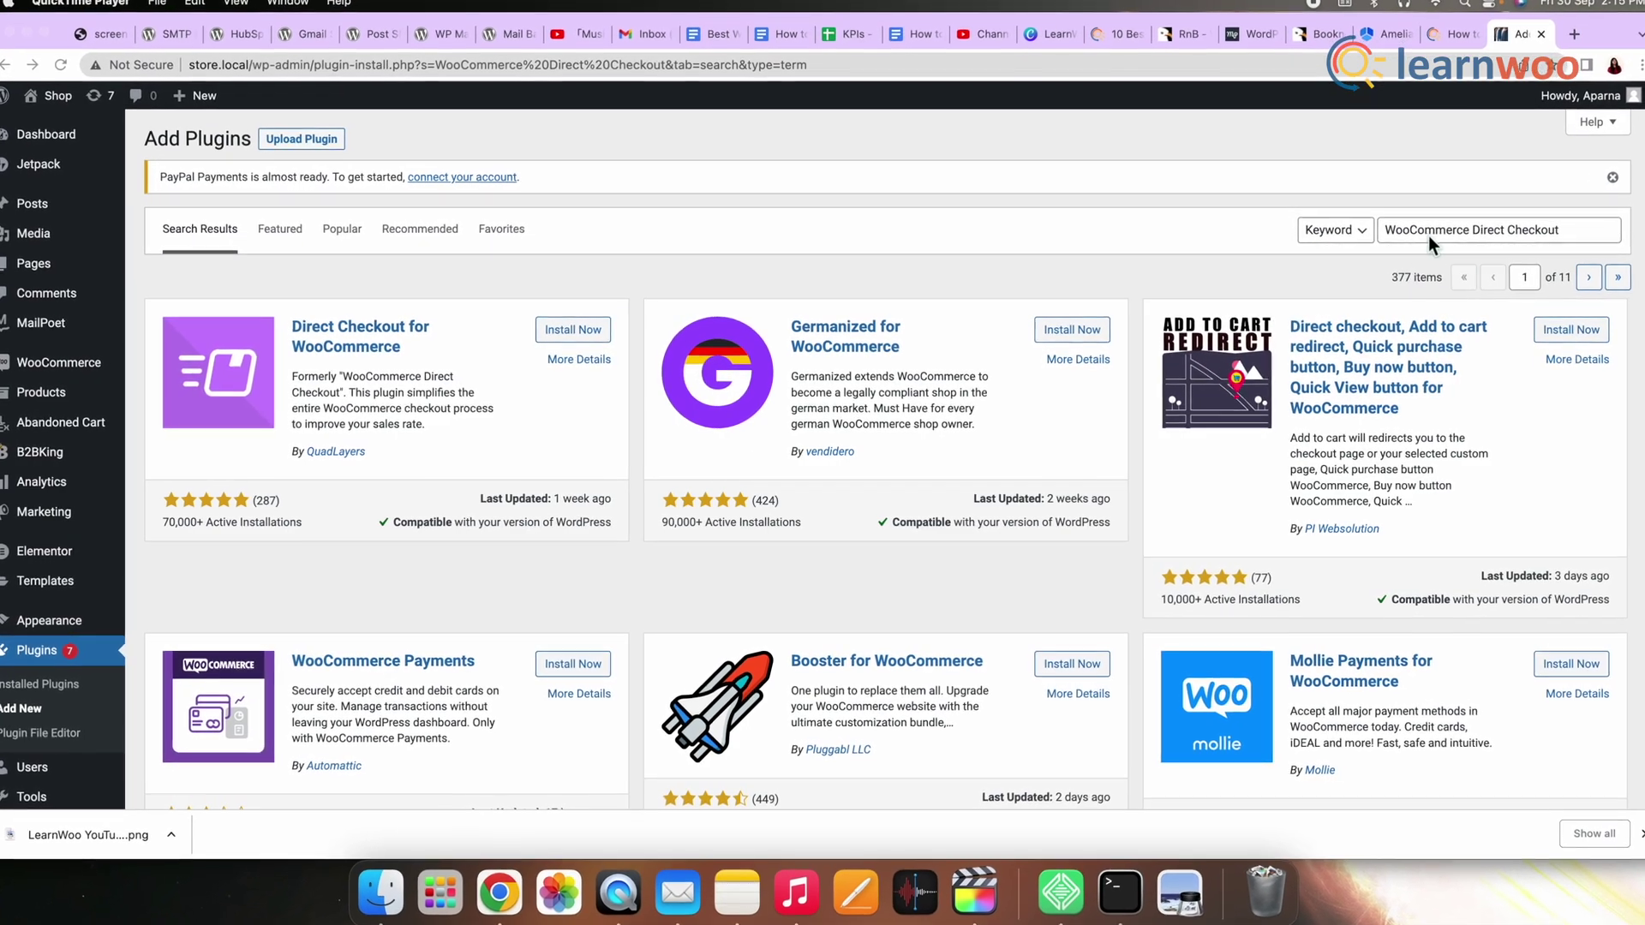
Install QuadLayers' Direct Checkout for WooCommerce plugin from the search results.
click(1591, 218)
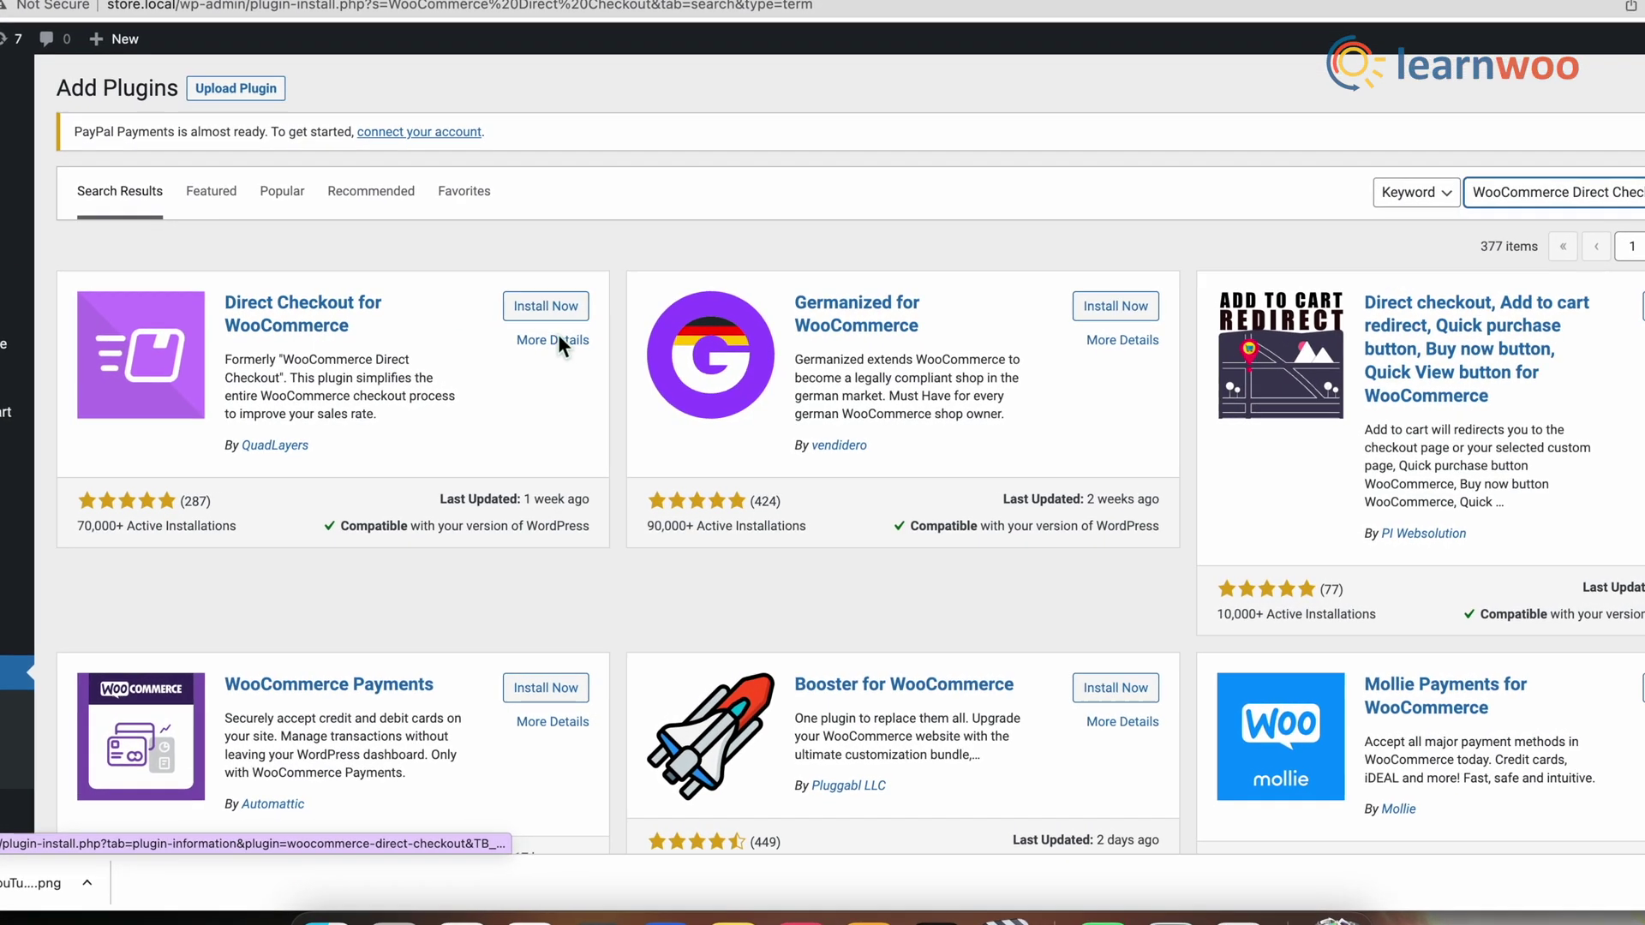
click(553, 309)
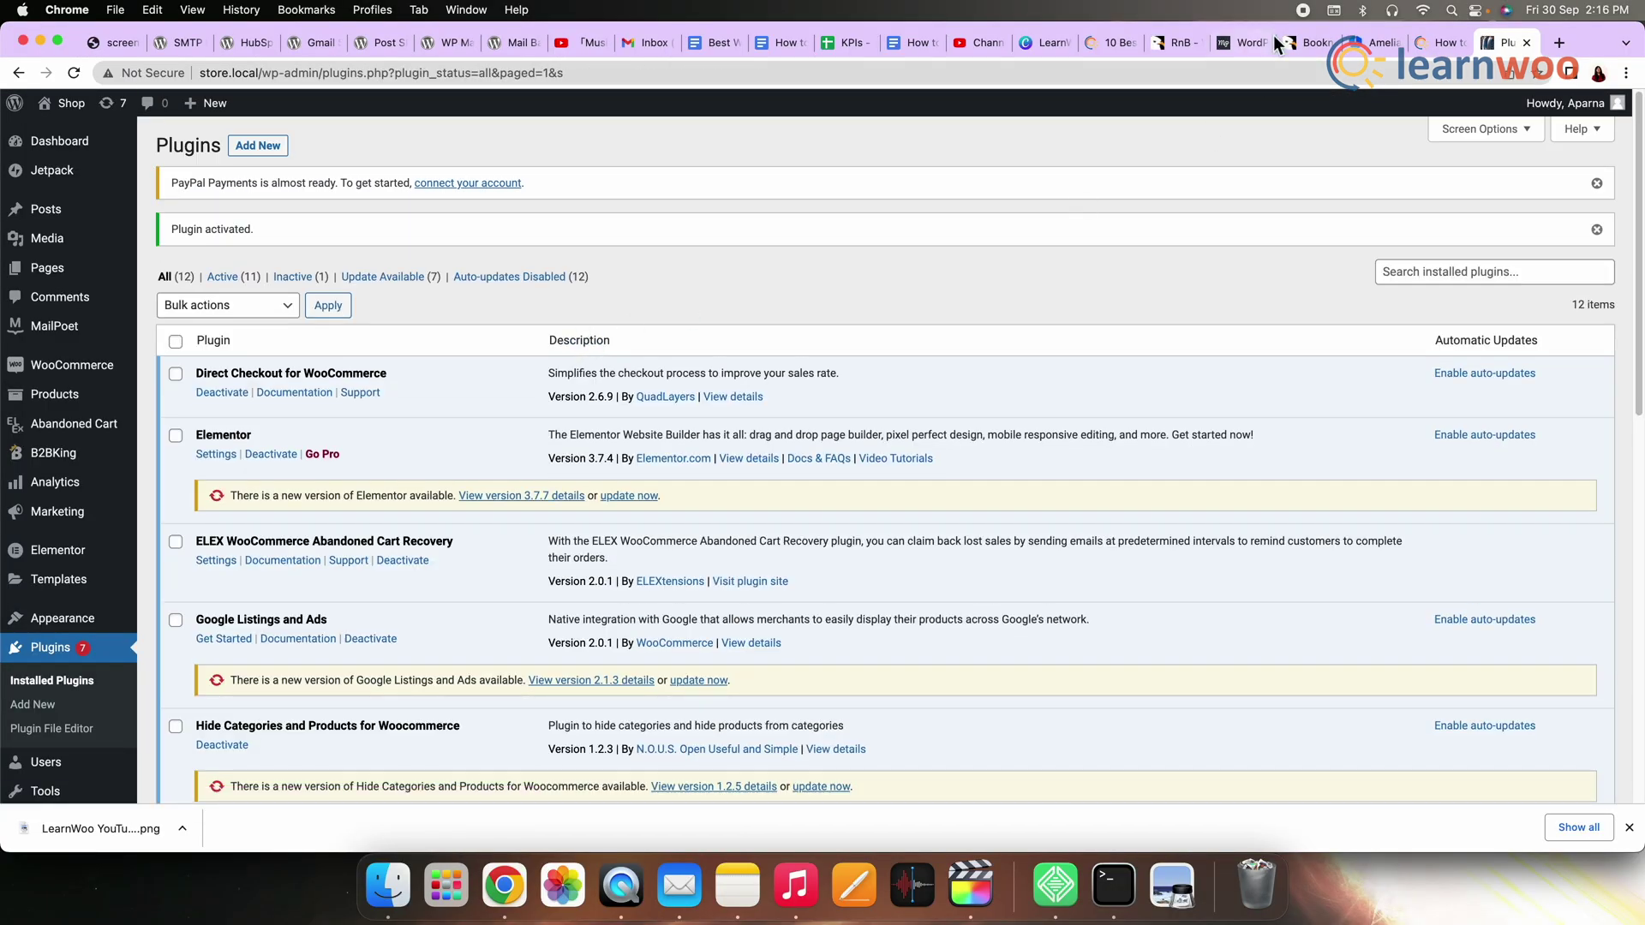
mouse_move(176, 396)
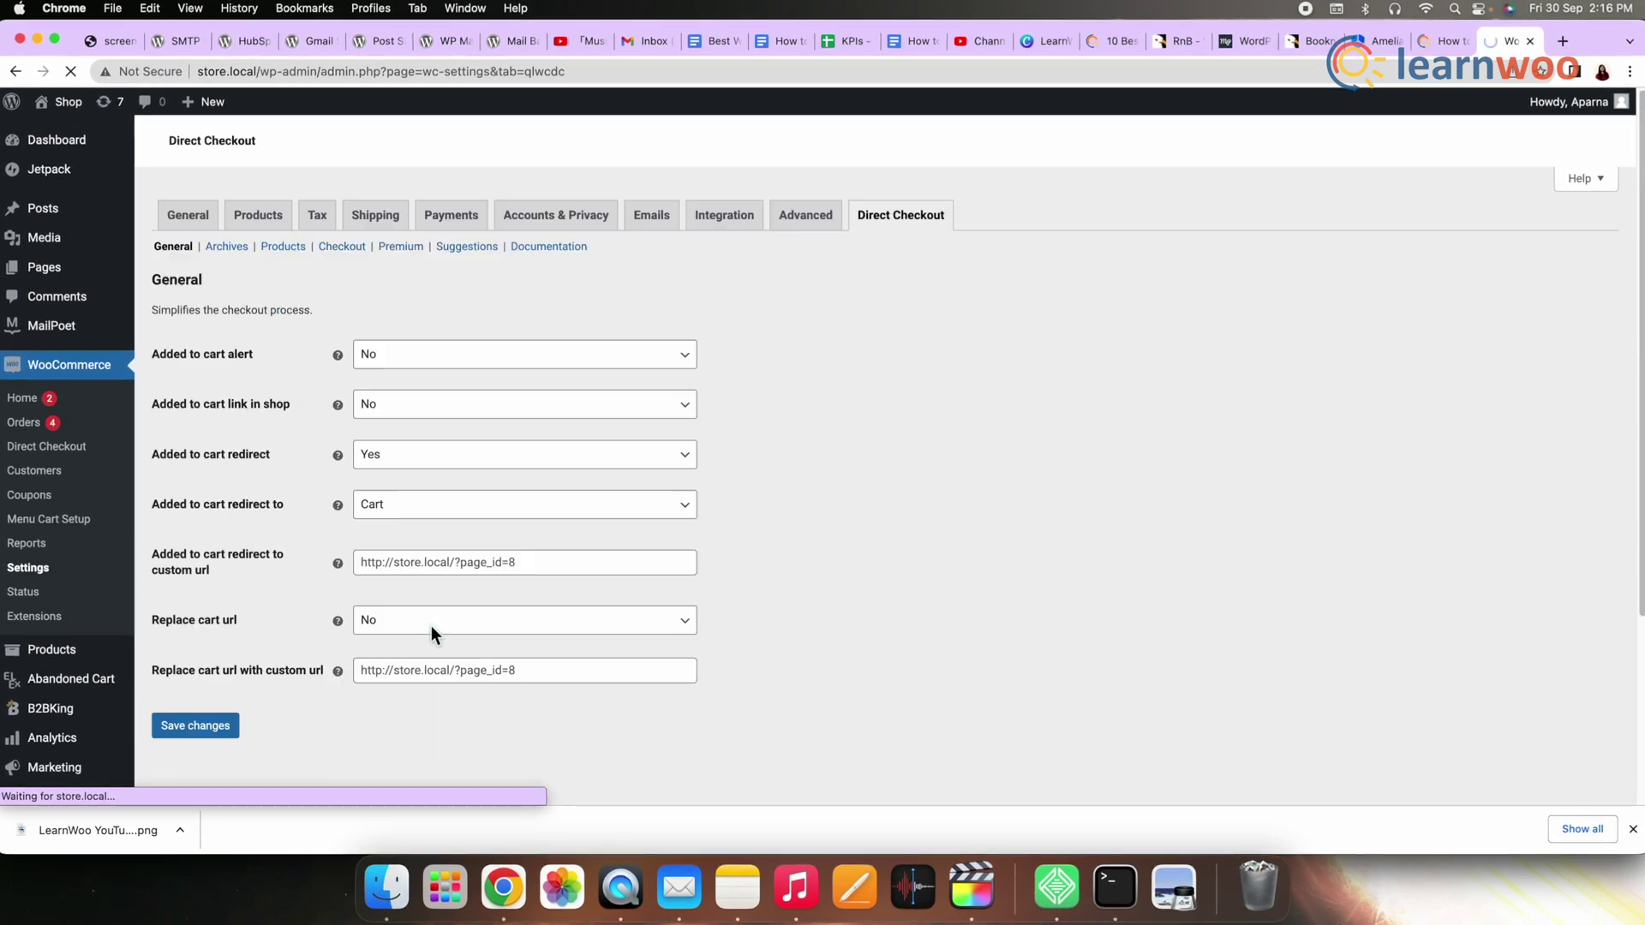
Set 'Added to cart redirect' to Yes with Checkout as the destination, and save.
scroll(430, 625, down, 5)
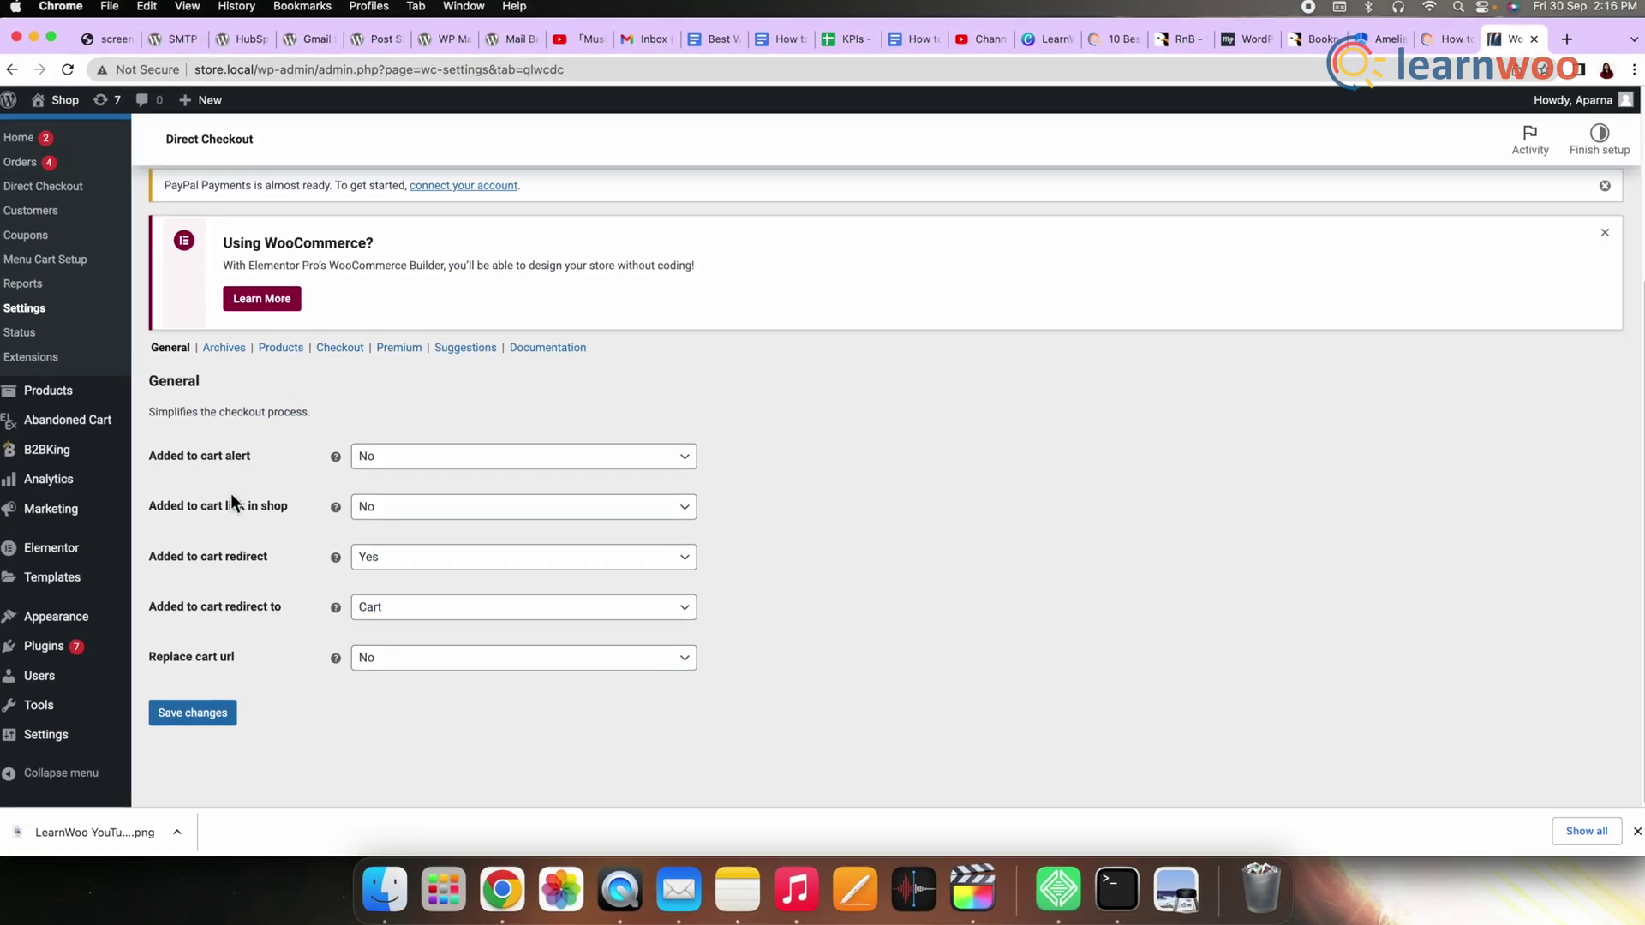
click(391, 569)
click(367, 607)
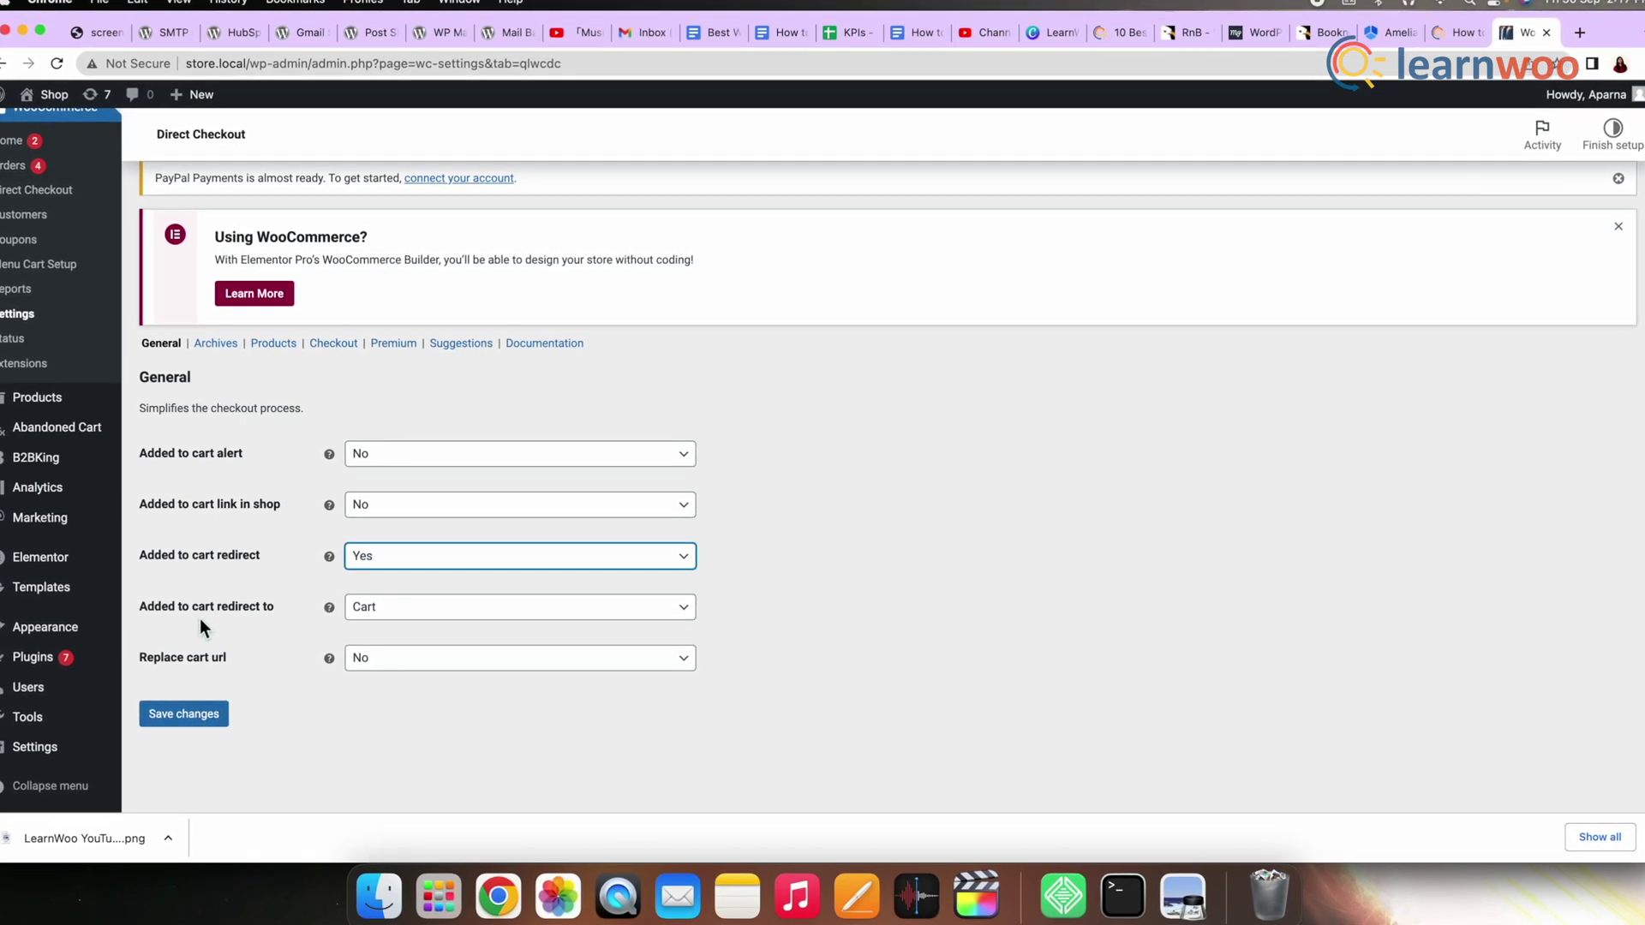
click(409, 610)
click(409, 672)
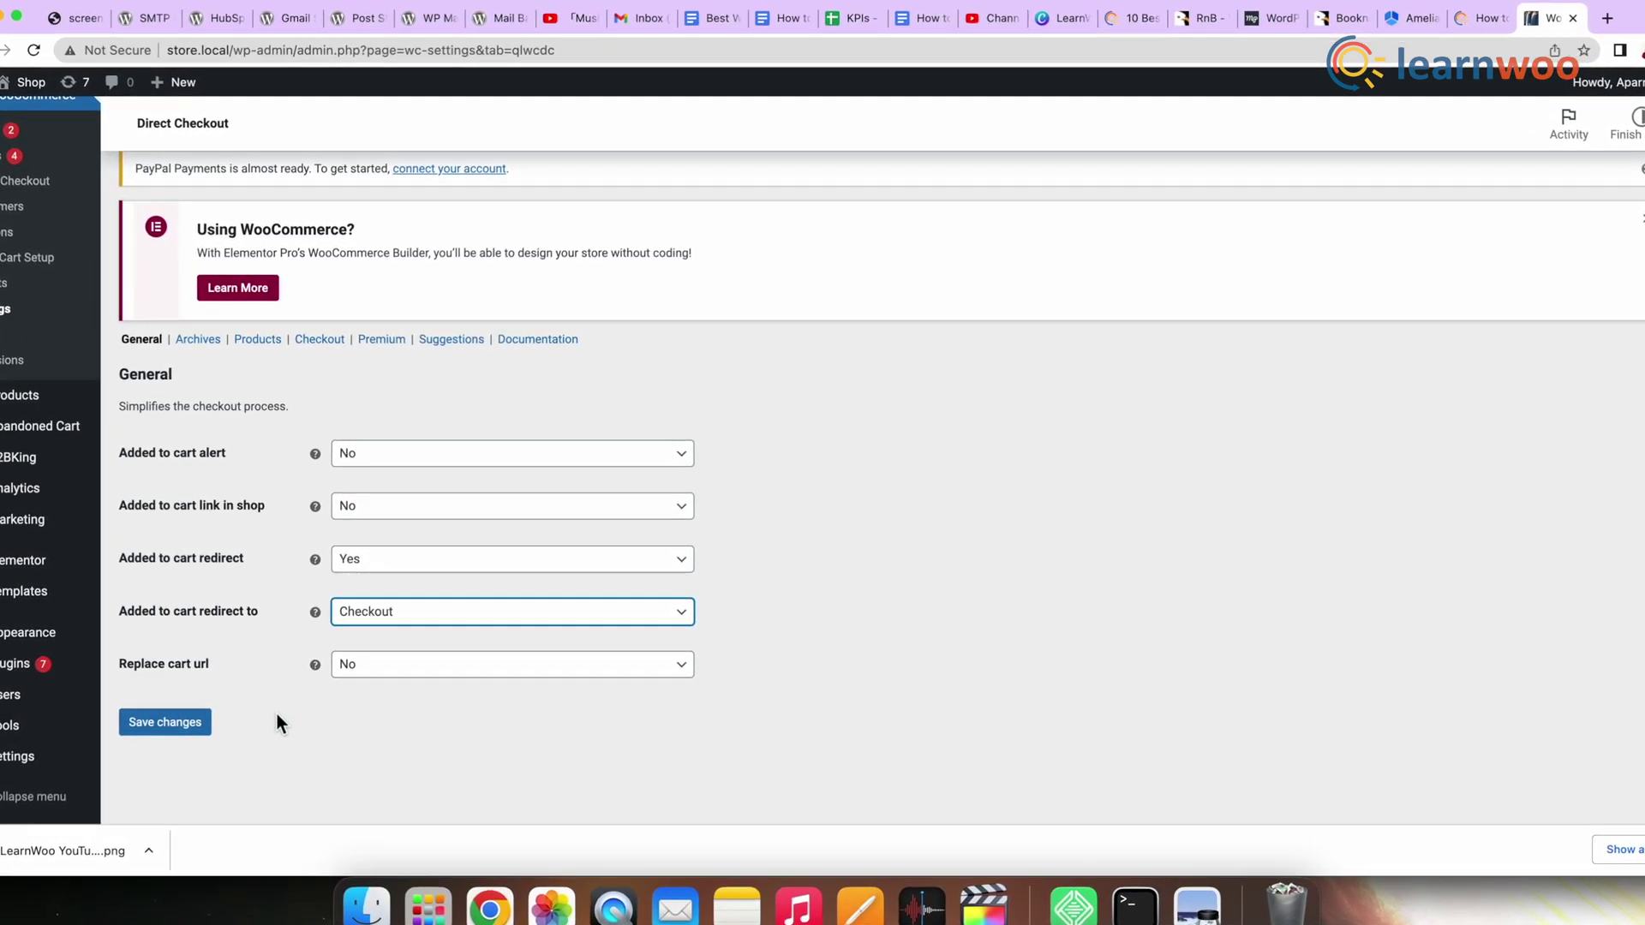
click(167, 733)
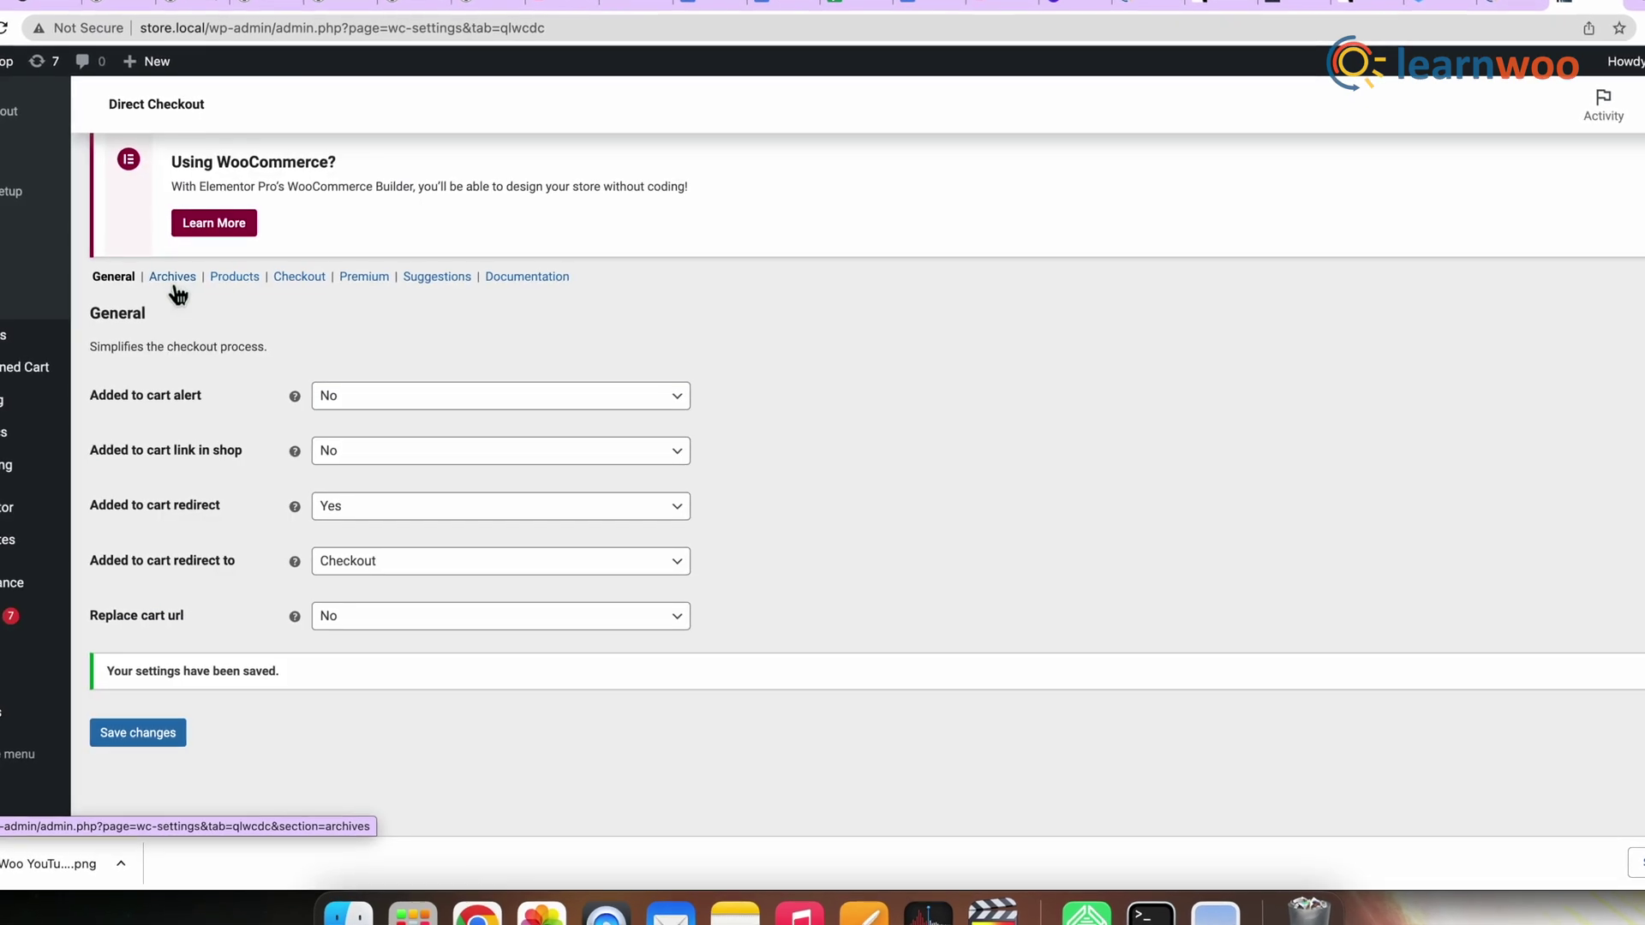
In Archives, turn on 'Replace Add to cart text' and replace the Purchase text with 'Buy Now!'.
click(177, 284)
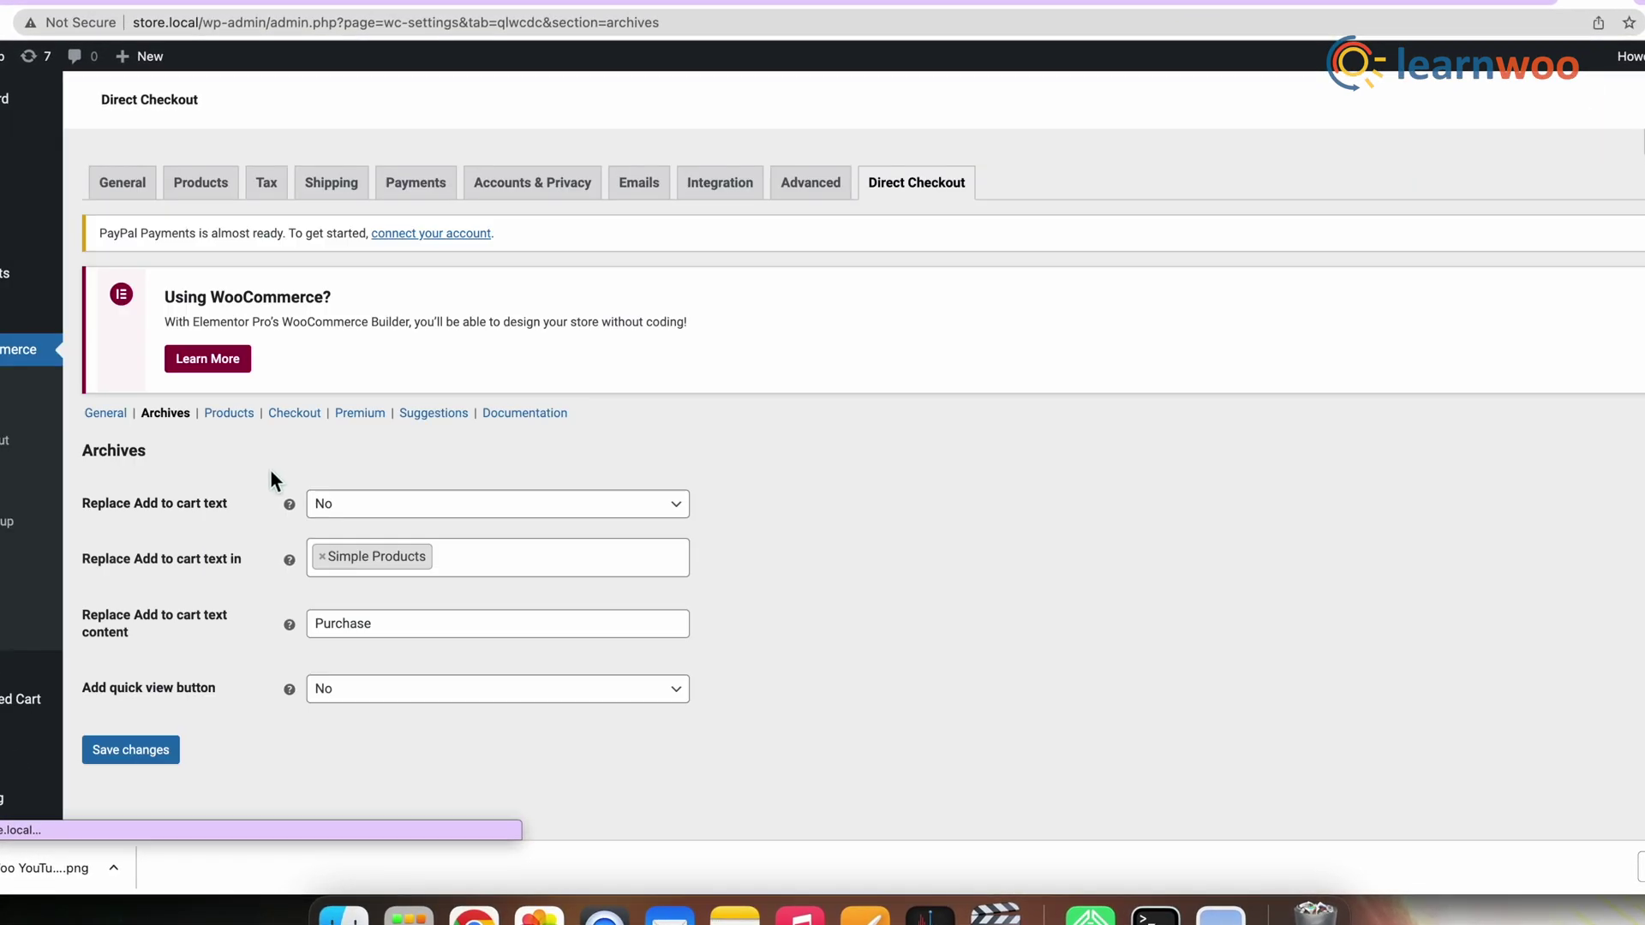
scroll(377, 548, down, 2)
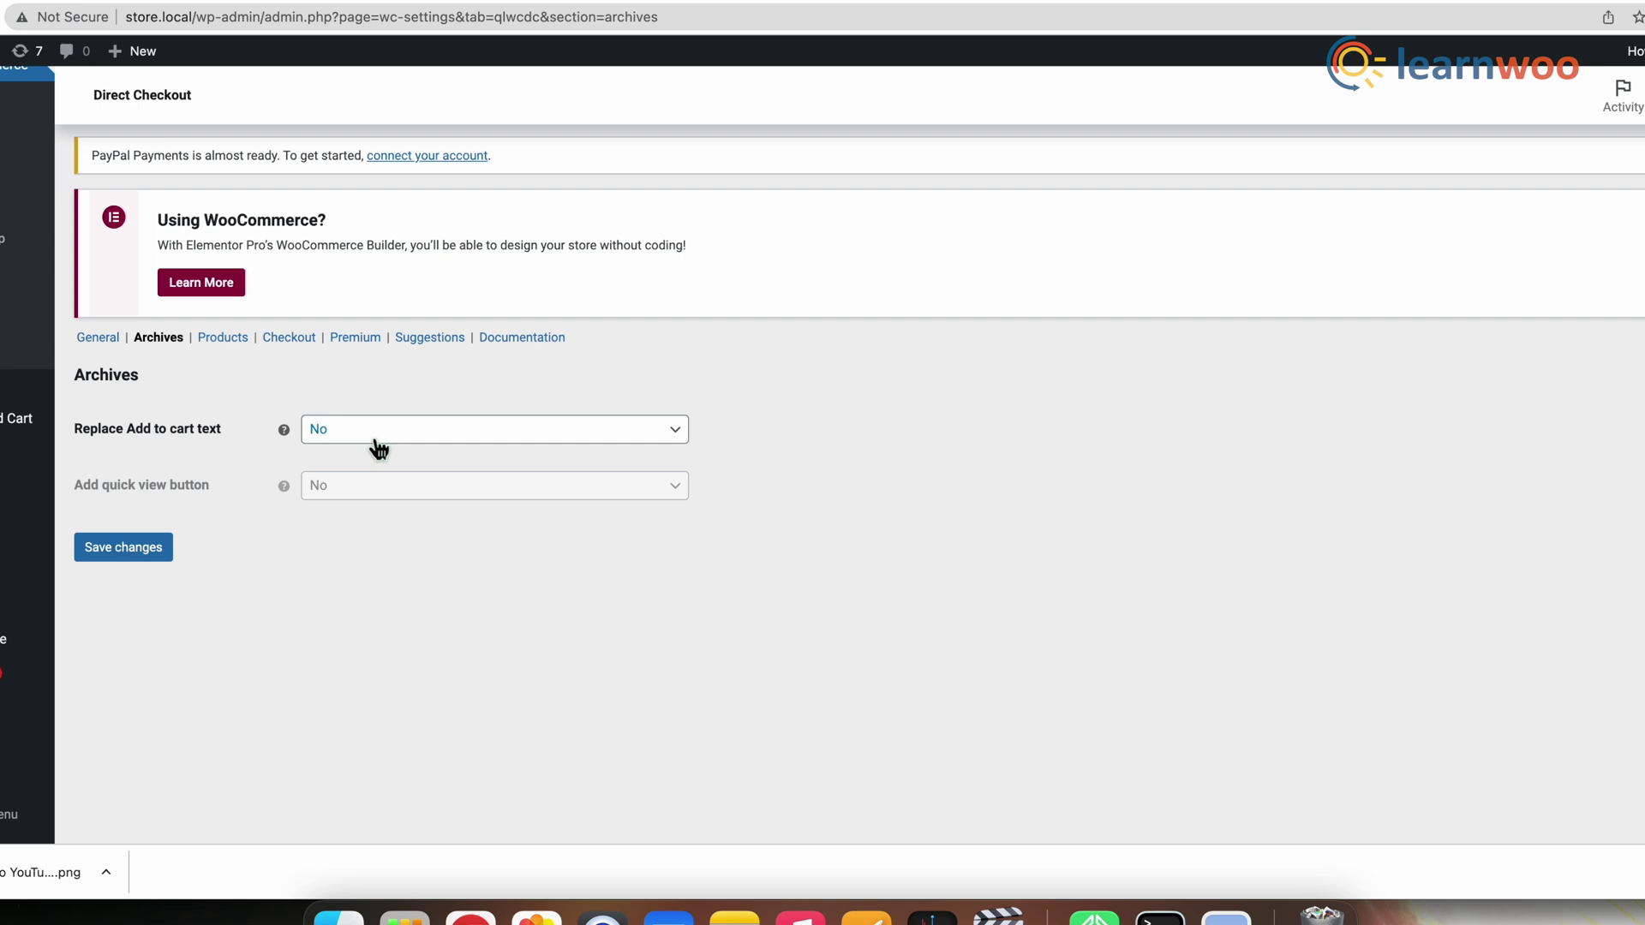
click(375, 432)
click(382, 471)
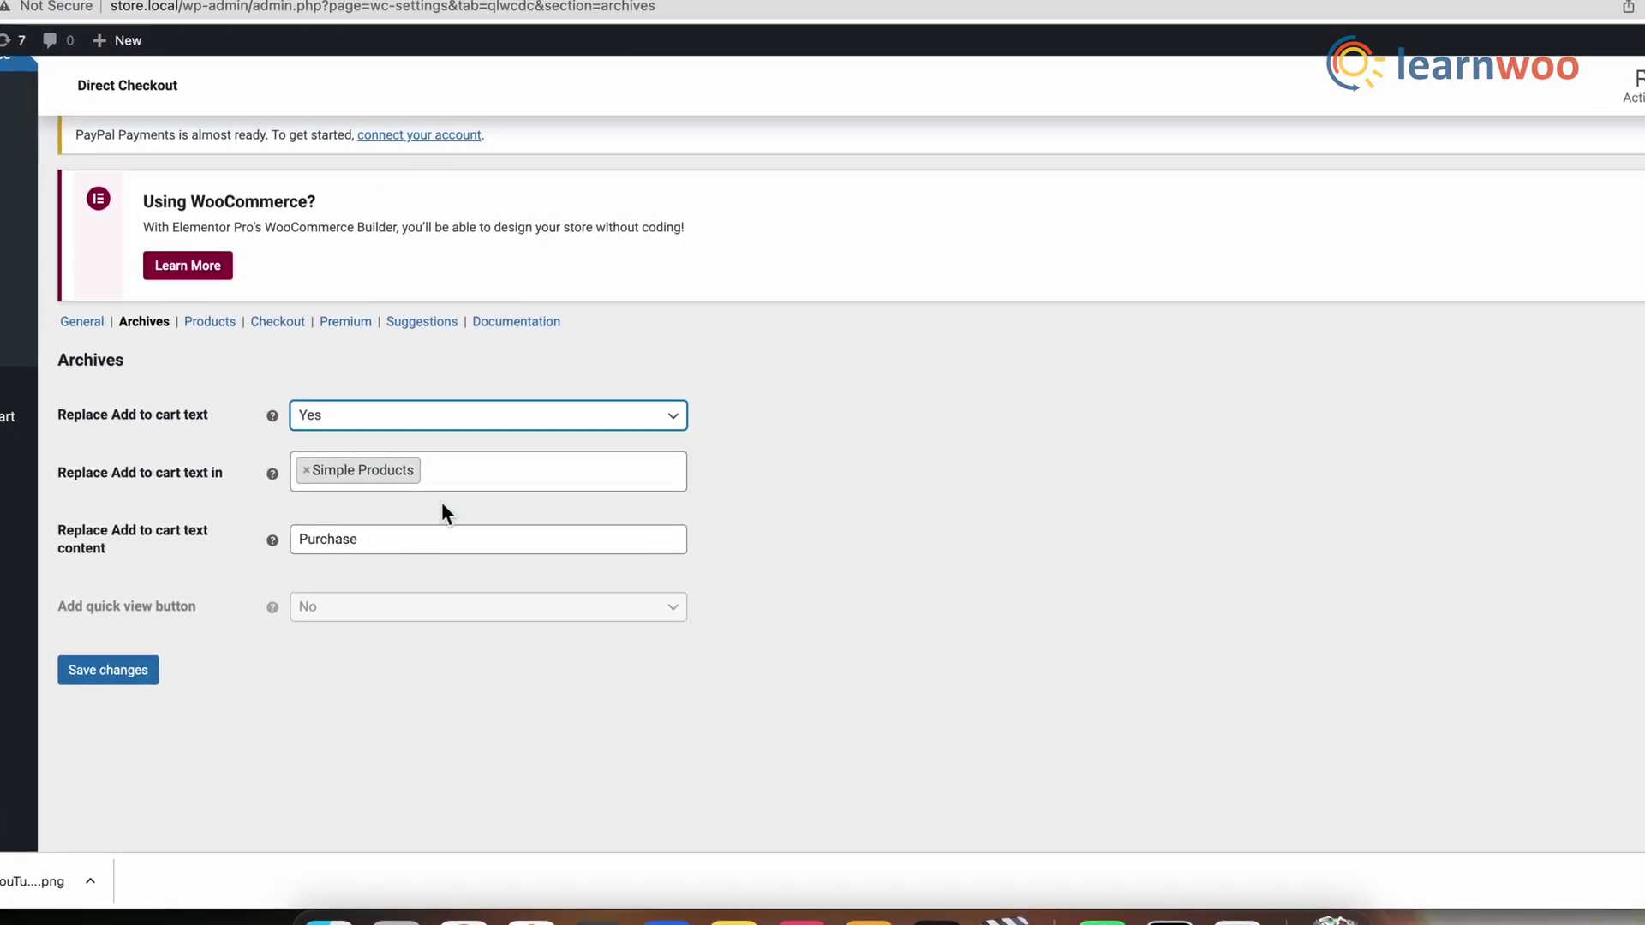
key(BackSpace)
key(BackSpace)
key(BackSpace)
key(BackSpace)
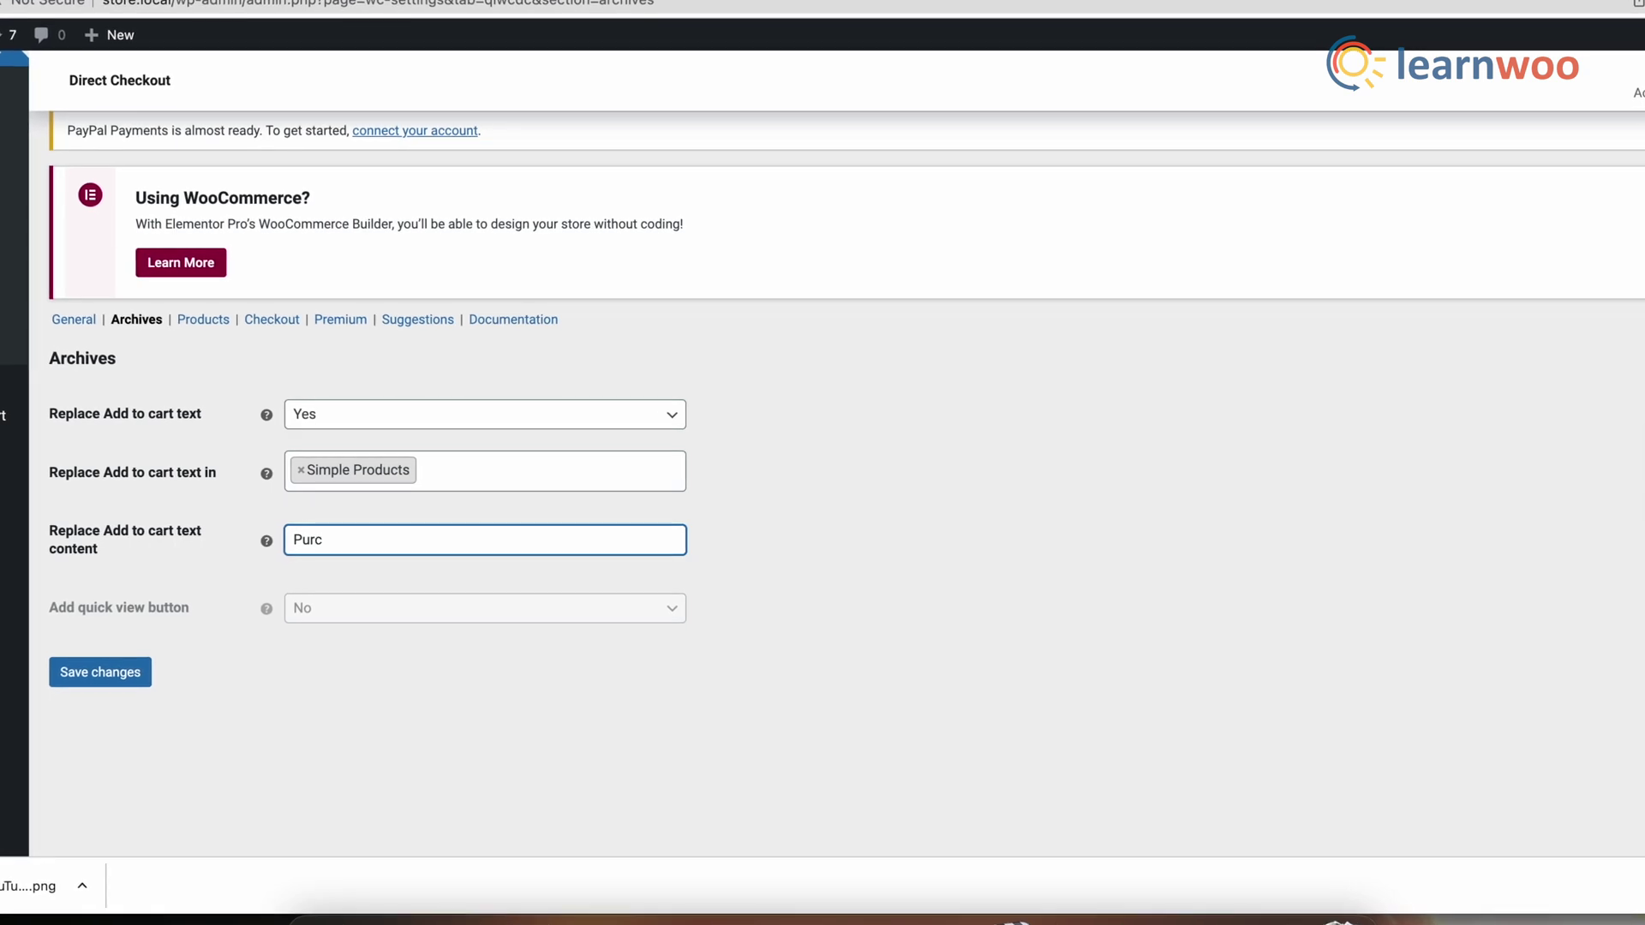
text(Buy Now!)
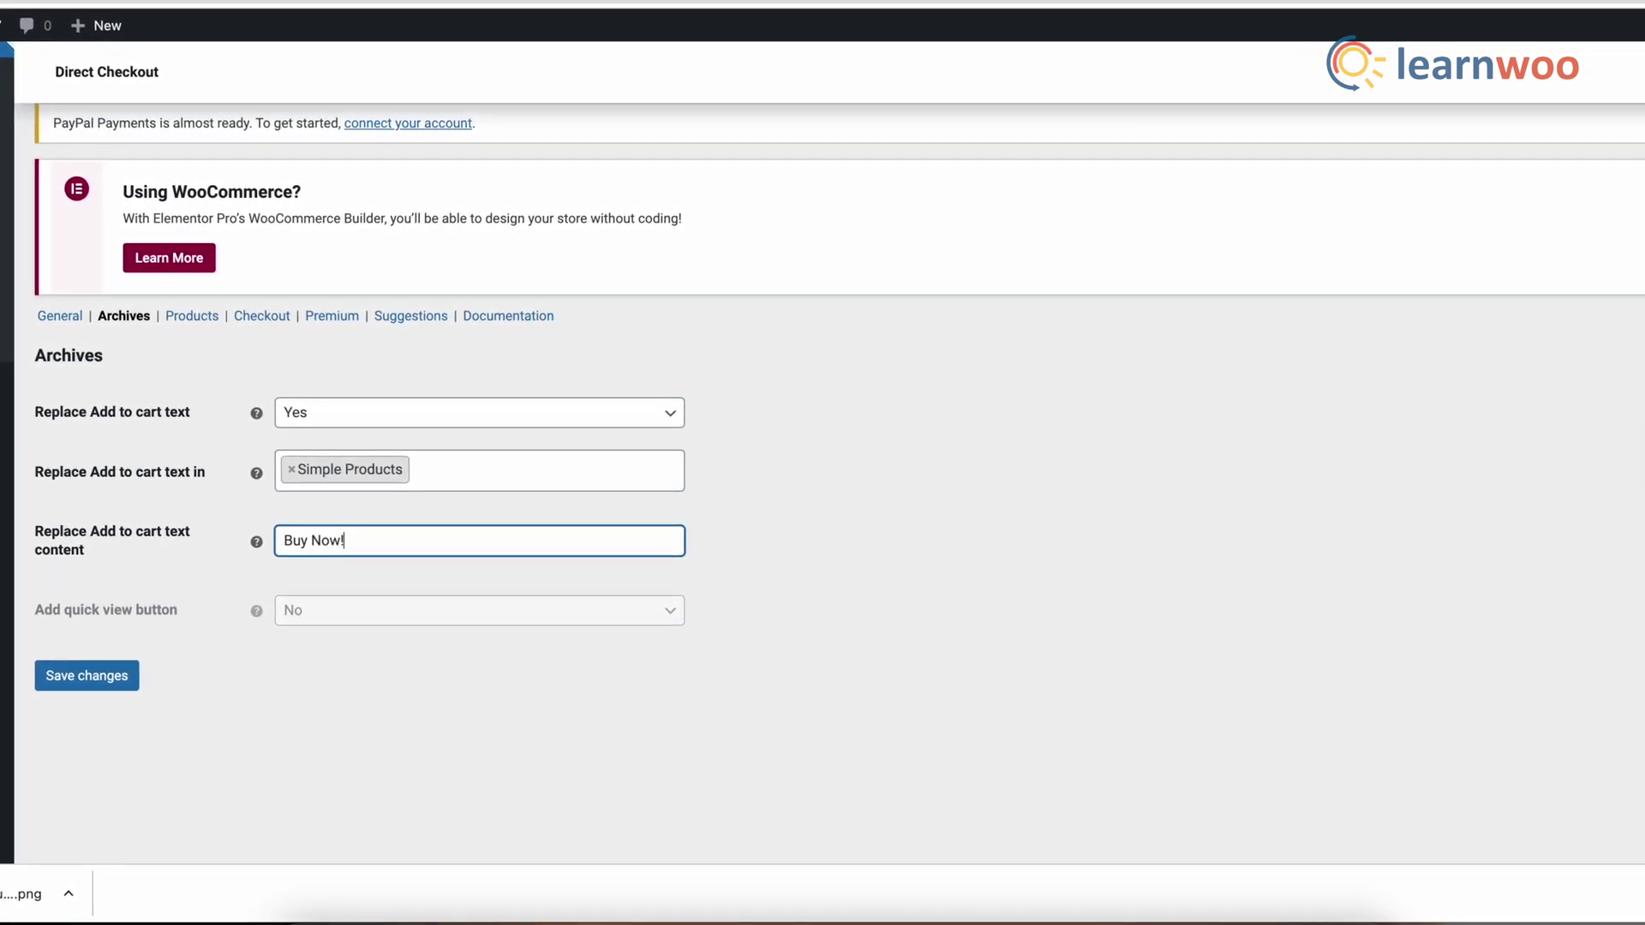
Add Grouped, Virtual, Variable and Downloadable products to the text replacement and save.
click(460, 477)
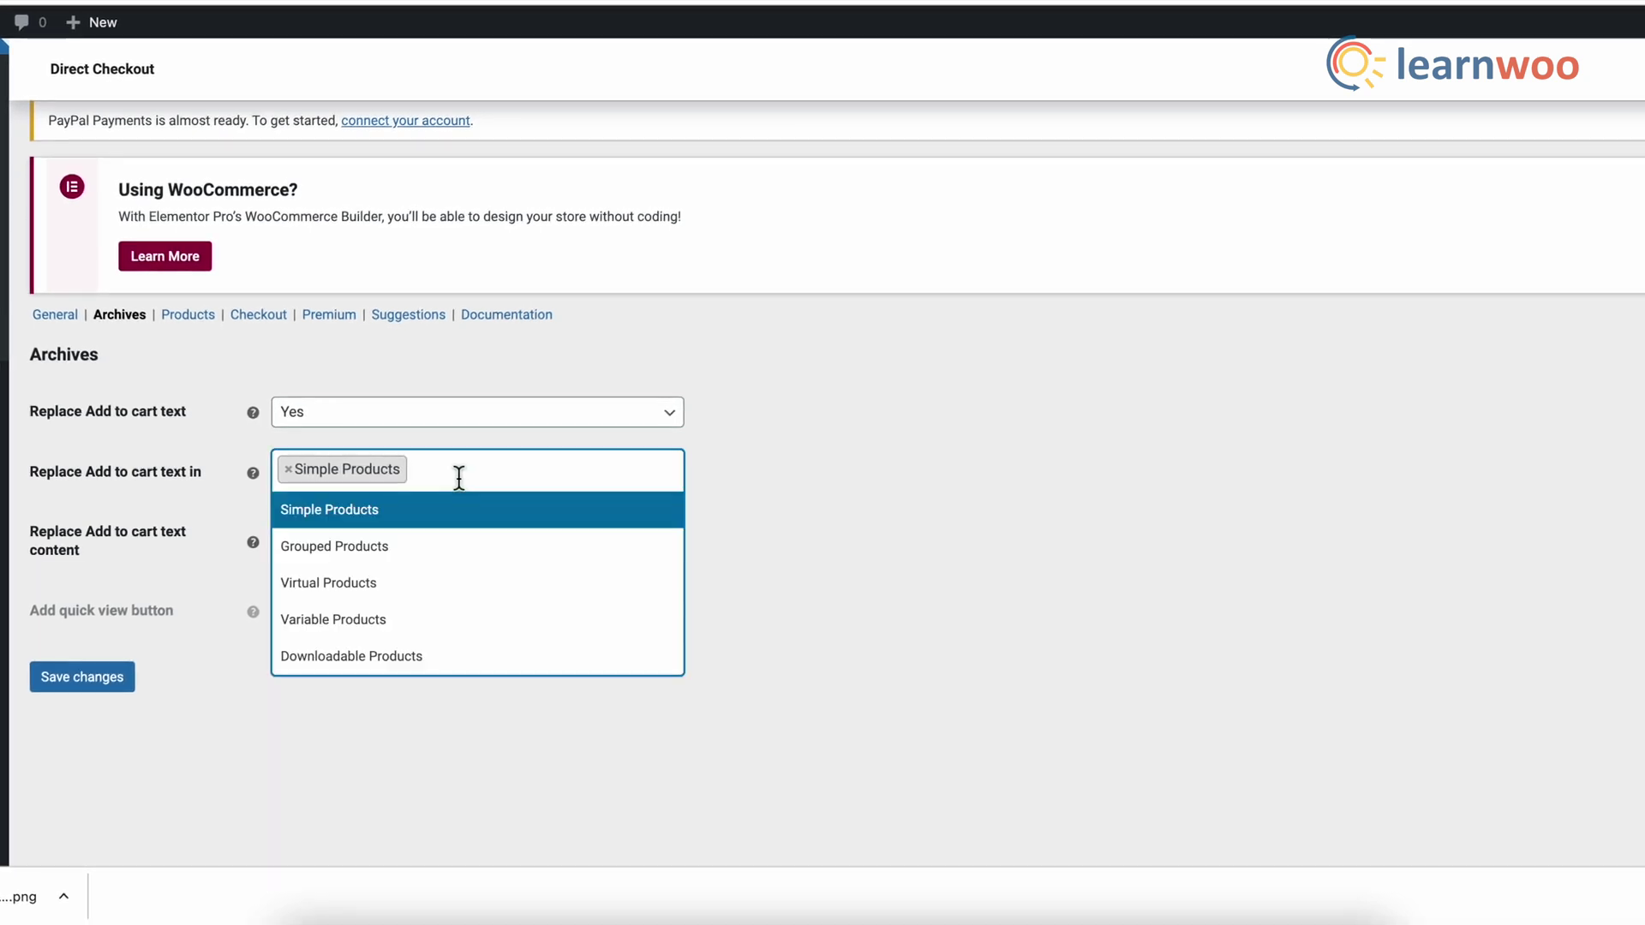
click(442, 566)
click(467, 510)
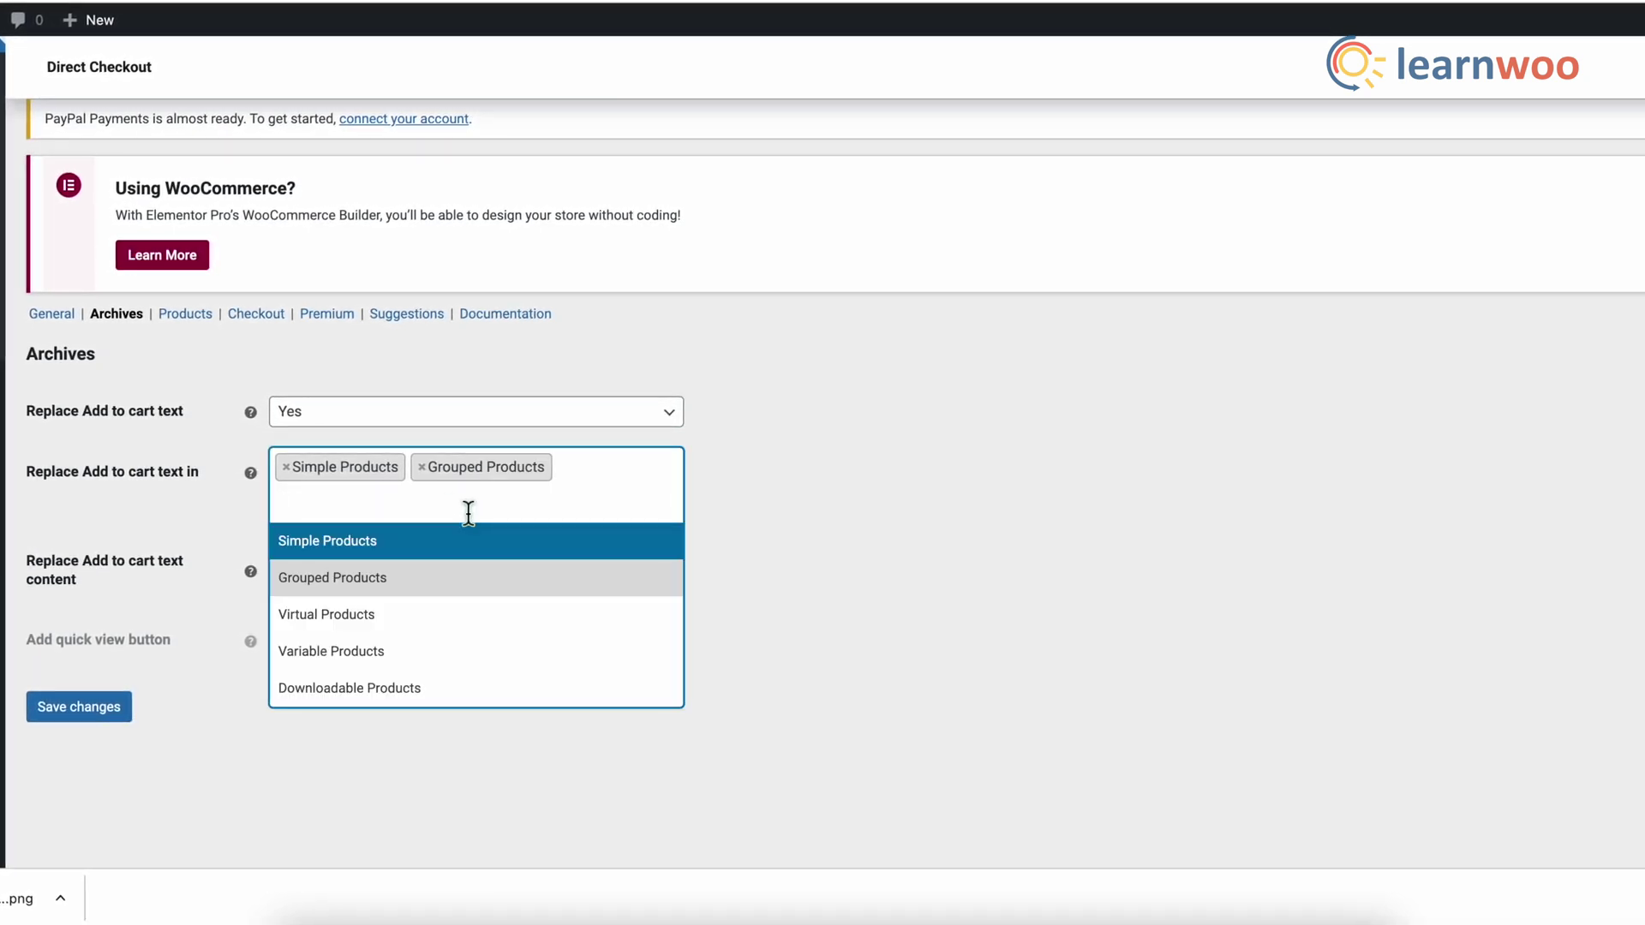
click(429, 615)
click(419, 521)
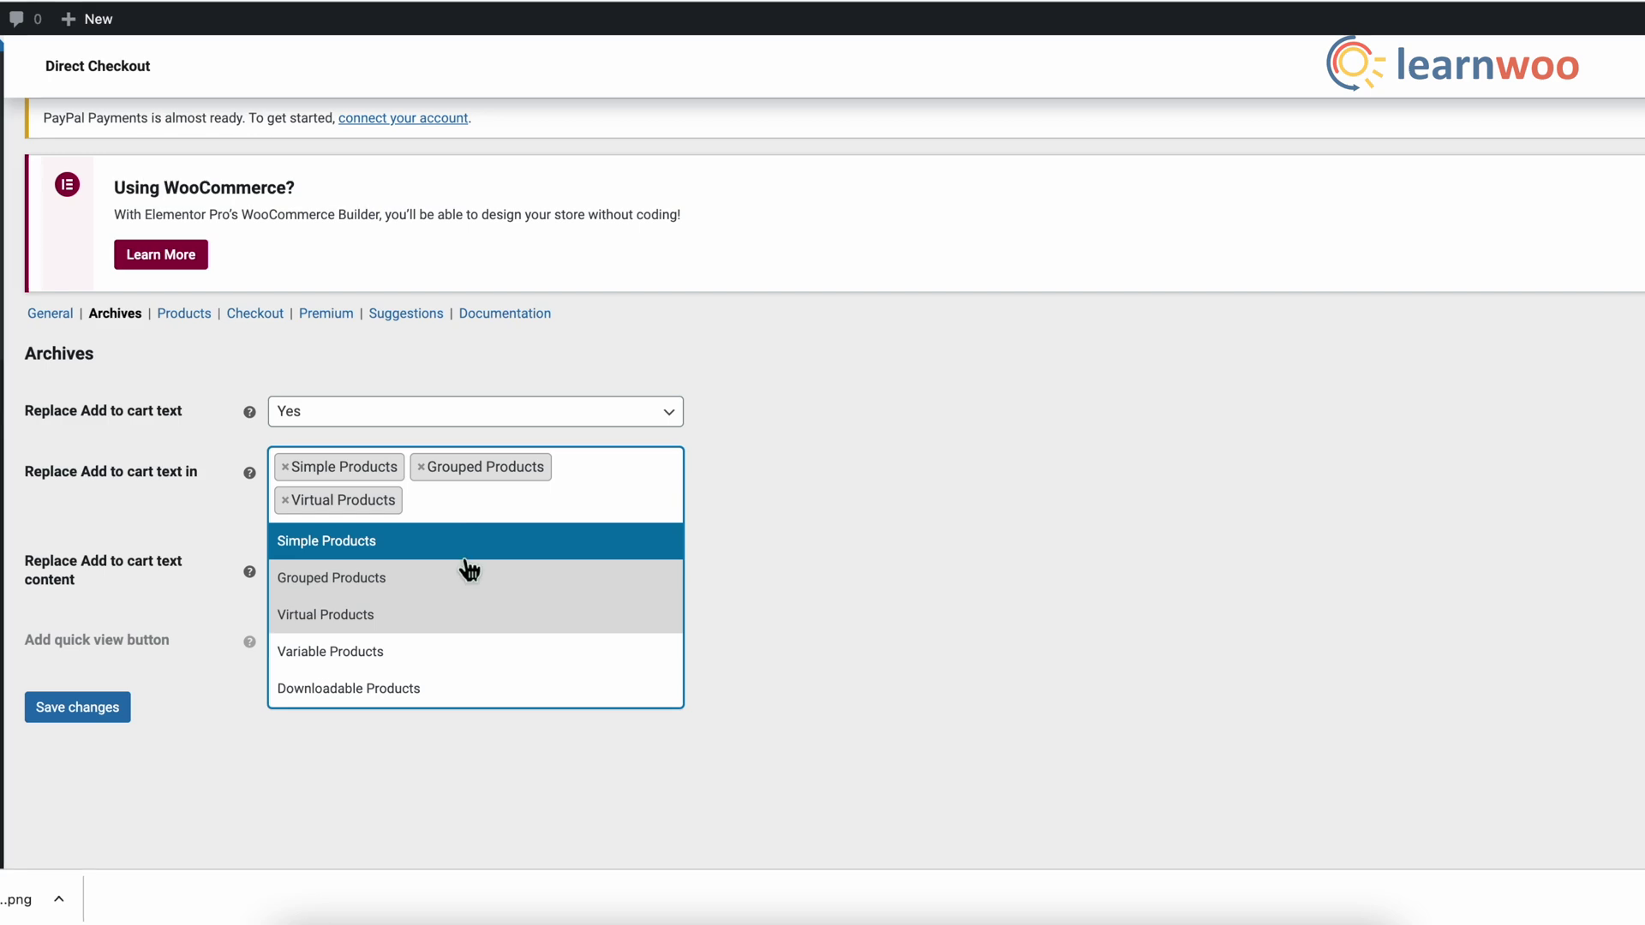
click(441, 653)
click(492, 528)
click(447, 722)
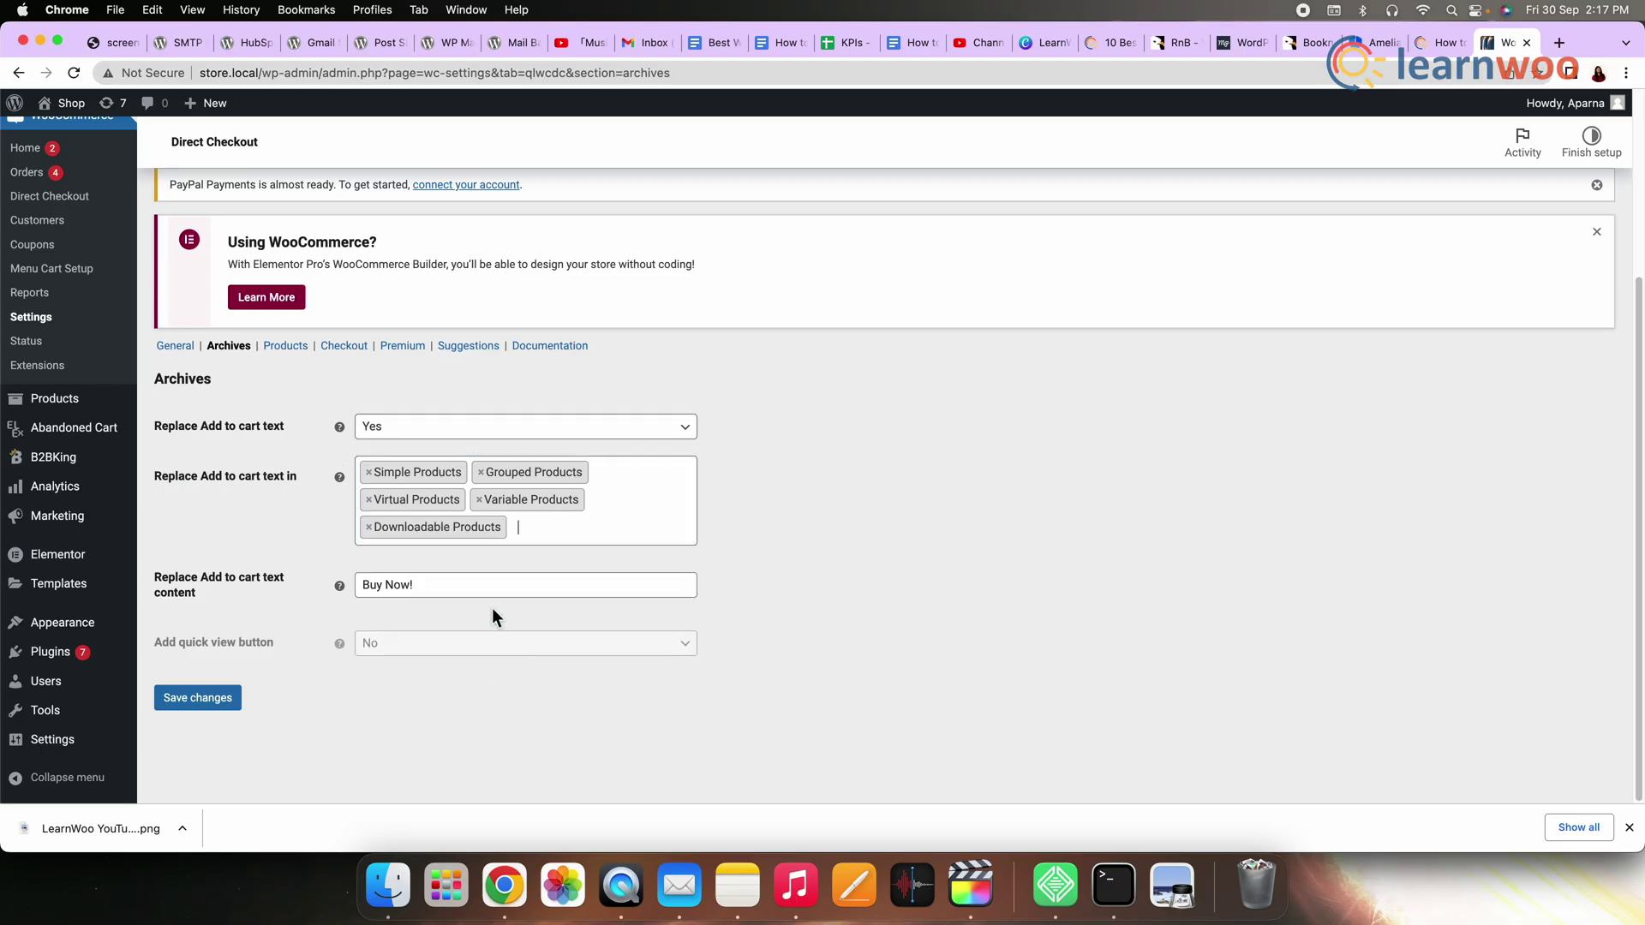
click(187, 701)
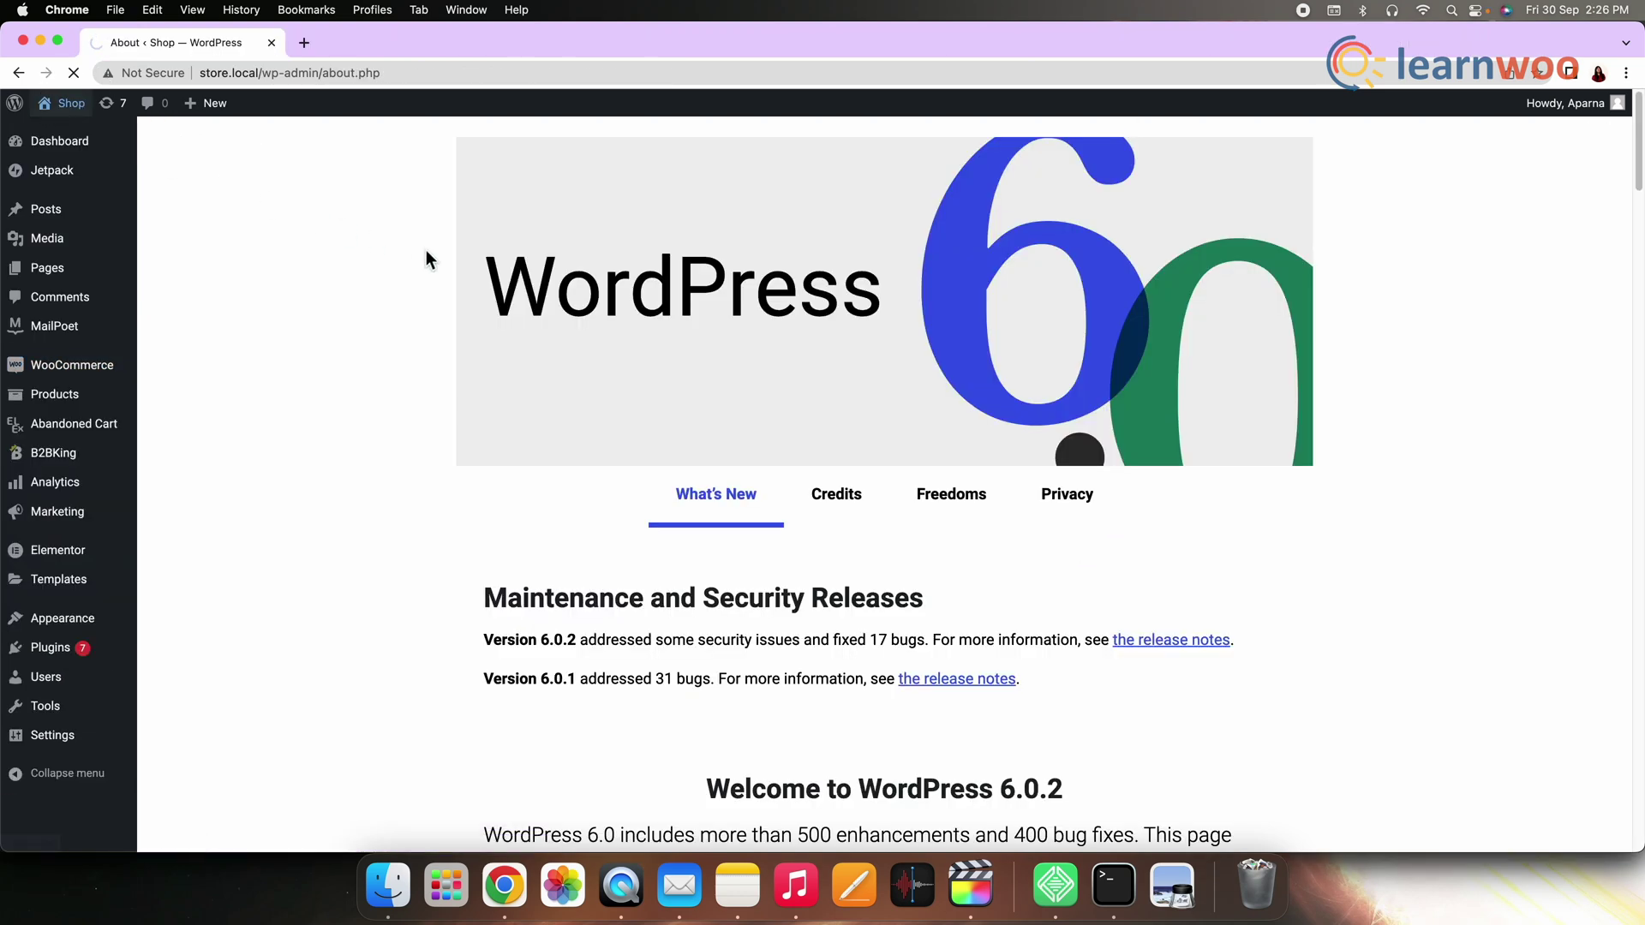
Scroll up and down the storefront to look over the products and their Buy Now! buttons.
scroll(800, 587, down, 7)
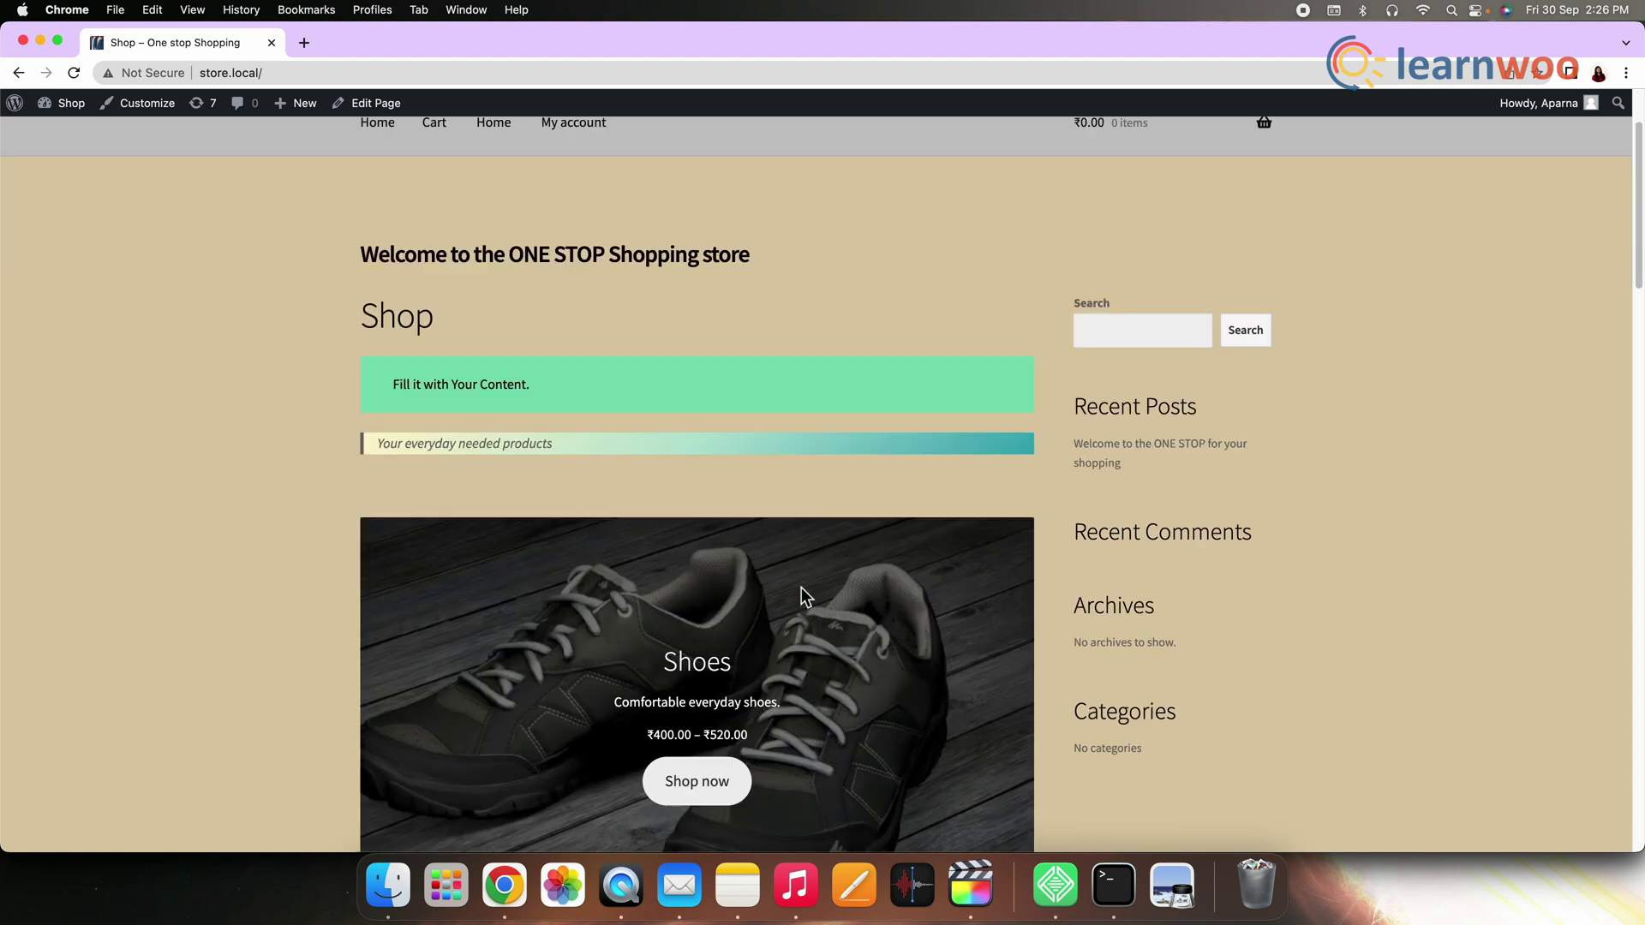
scroll(800, 589, down, 8)
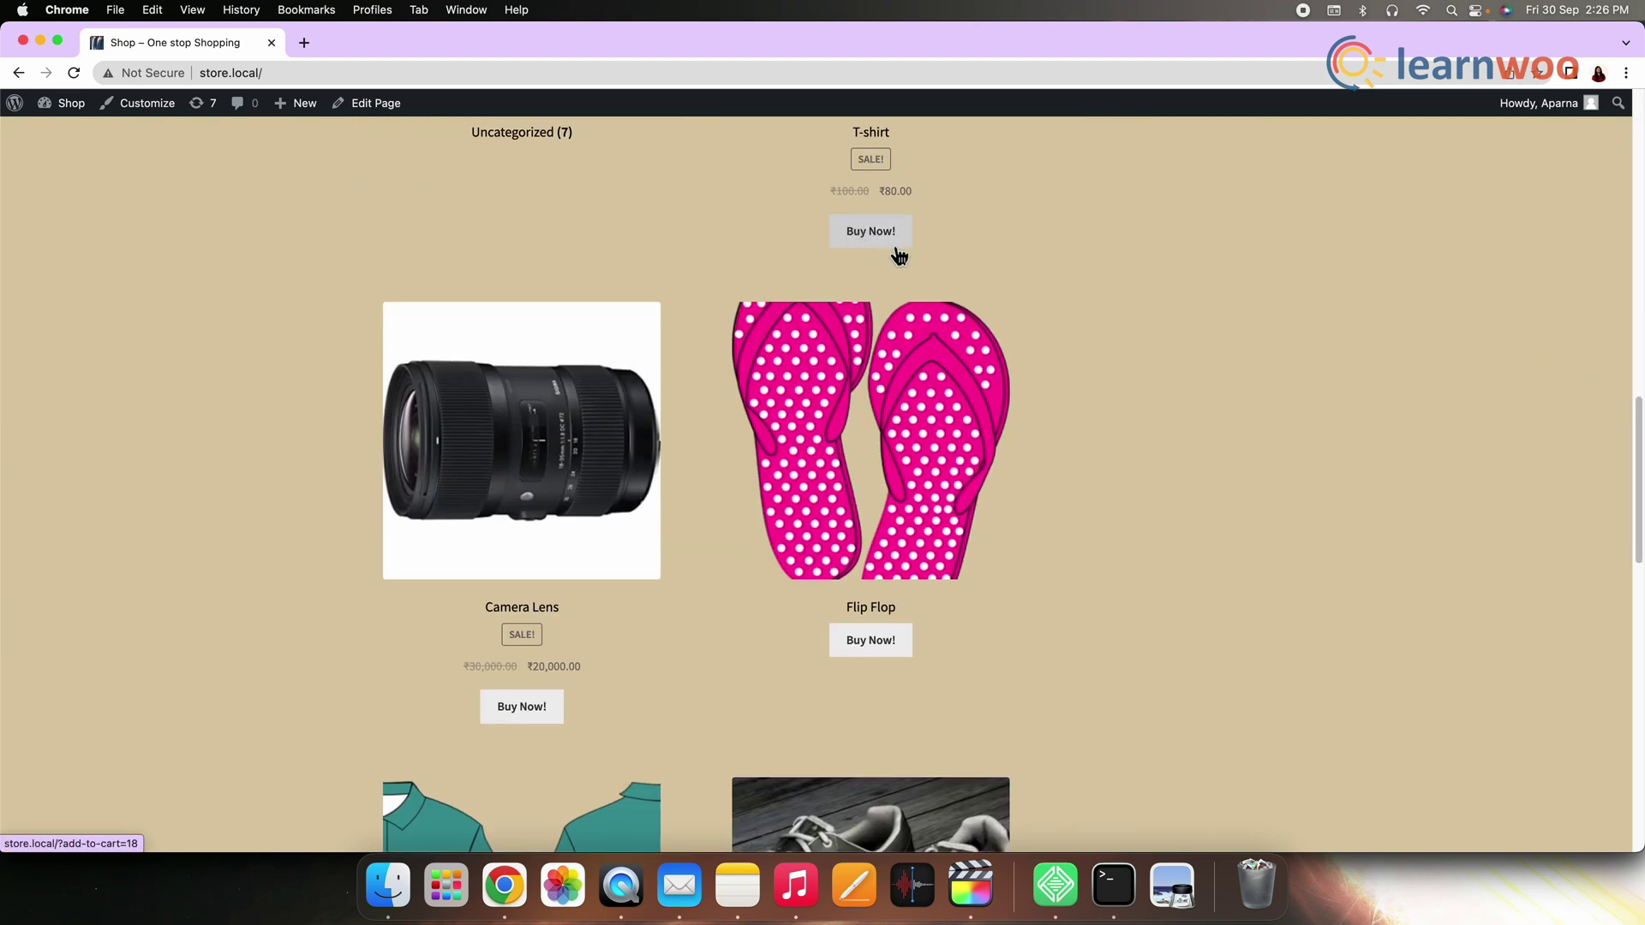
scroll(898, 255, up, 3)
scroll(899, 256, down, 5)
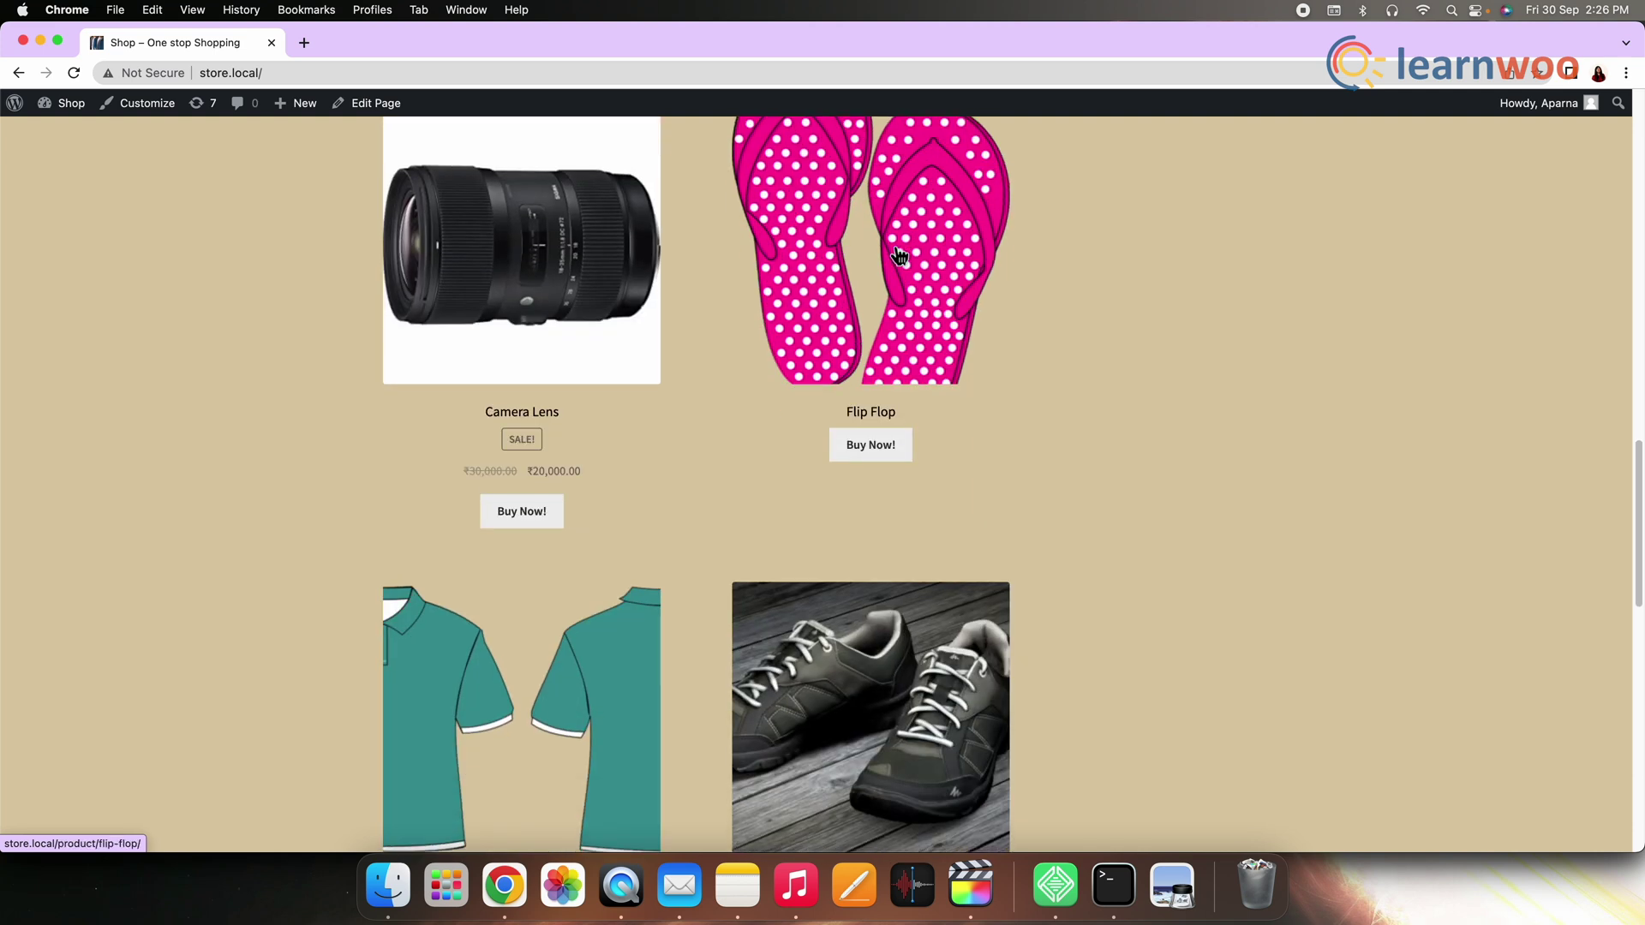
scroll(899, 256, up, 5)
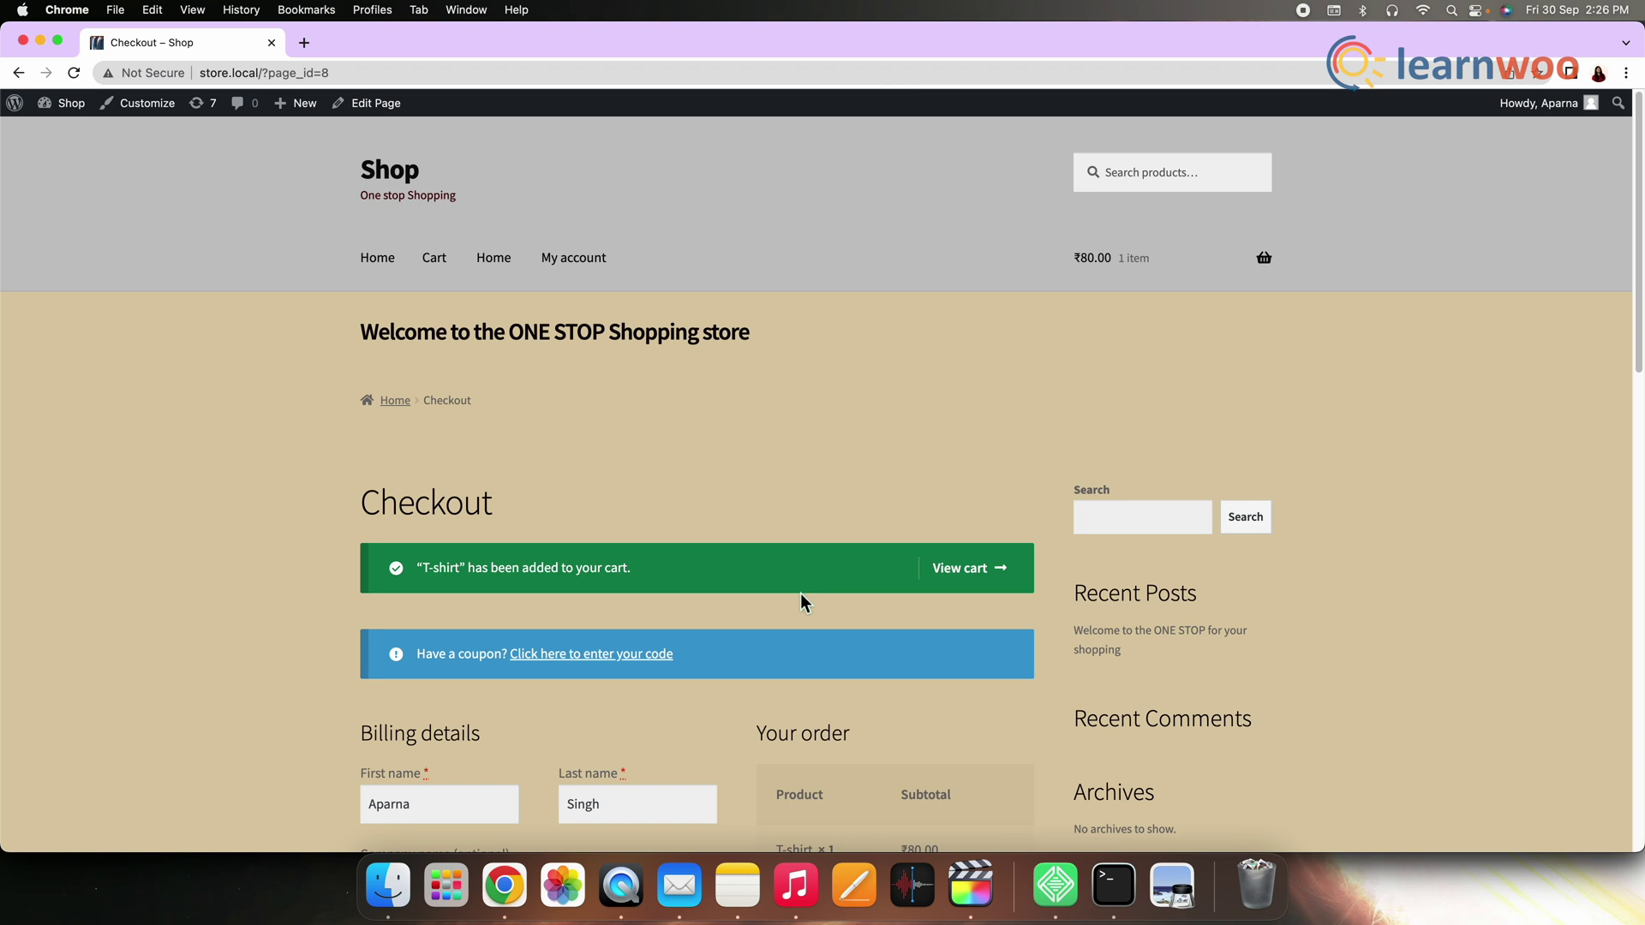
scroll(800, 594, down, 3)
scroll(800, 593, down, 5)
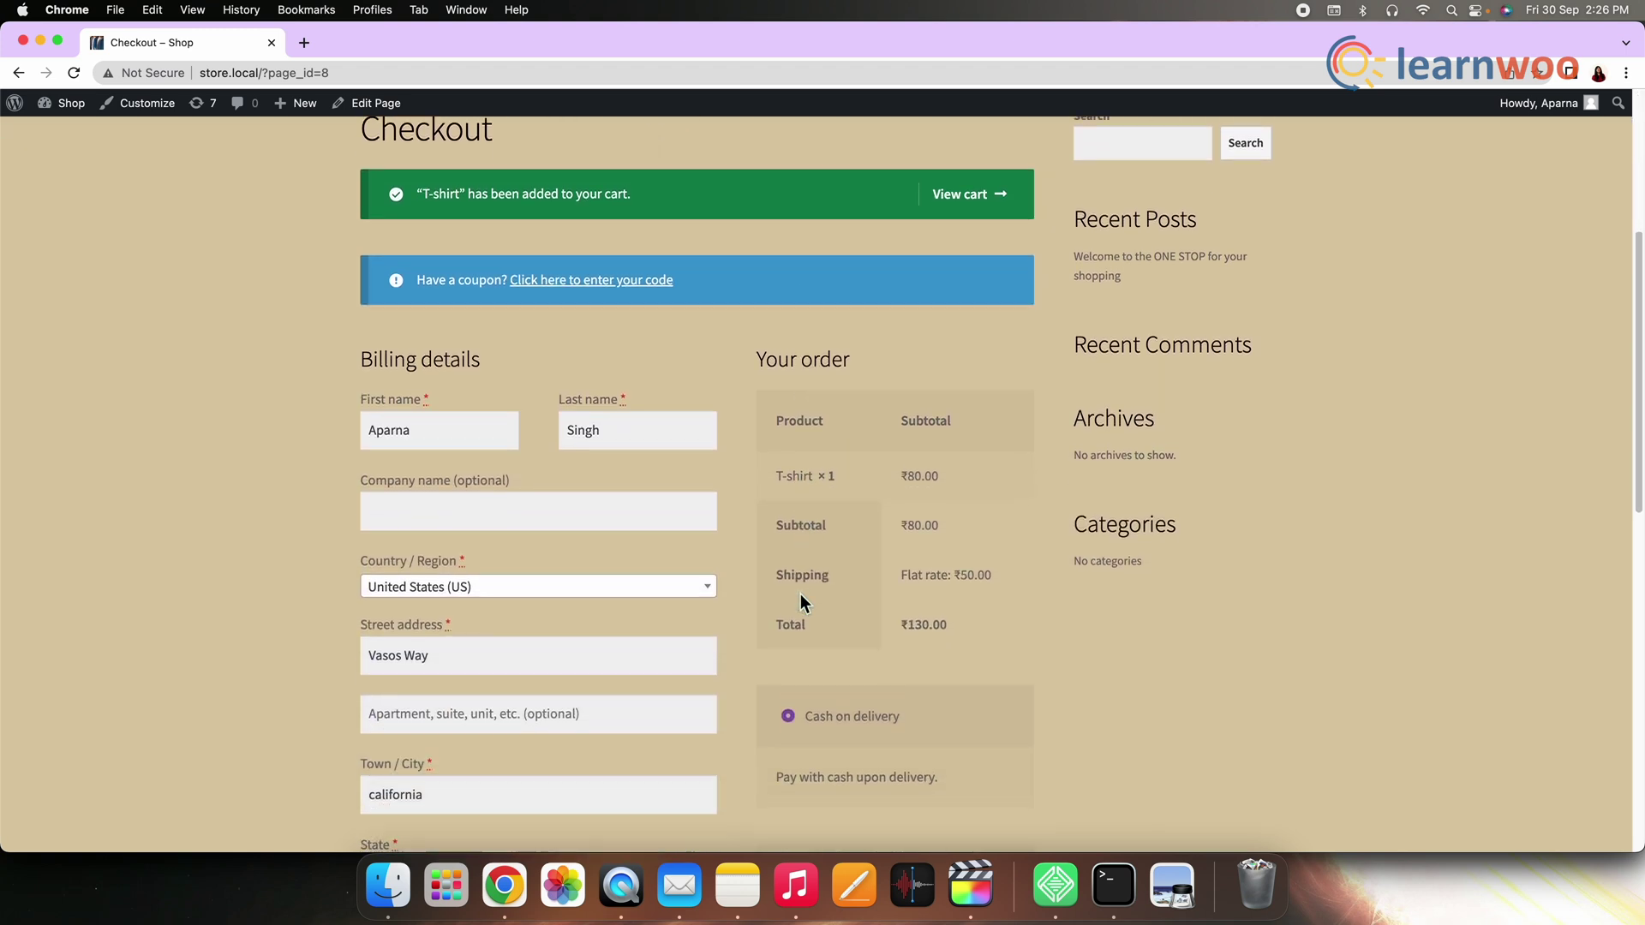
scroll(797, 591, down, 8)
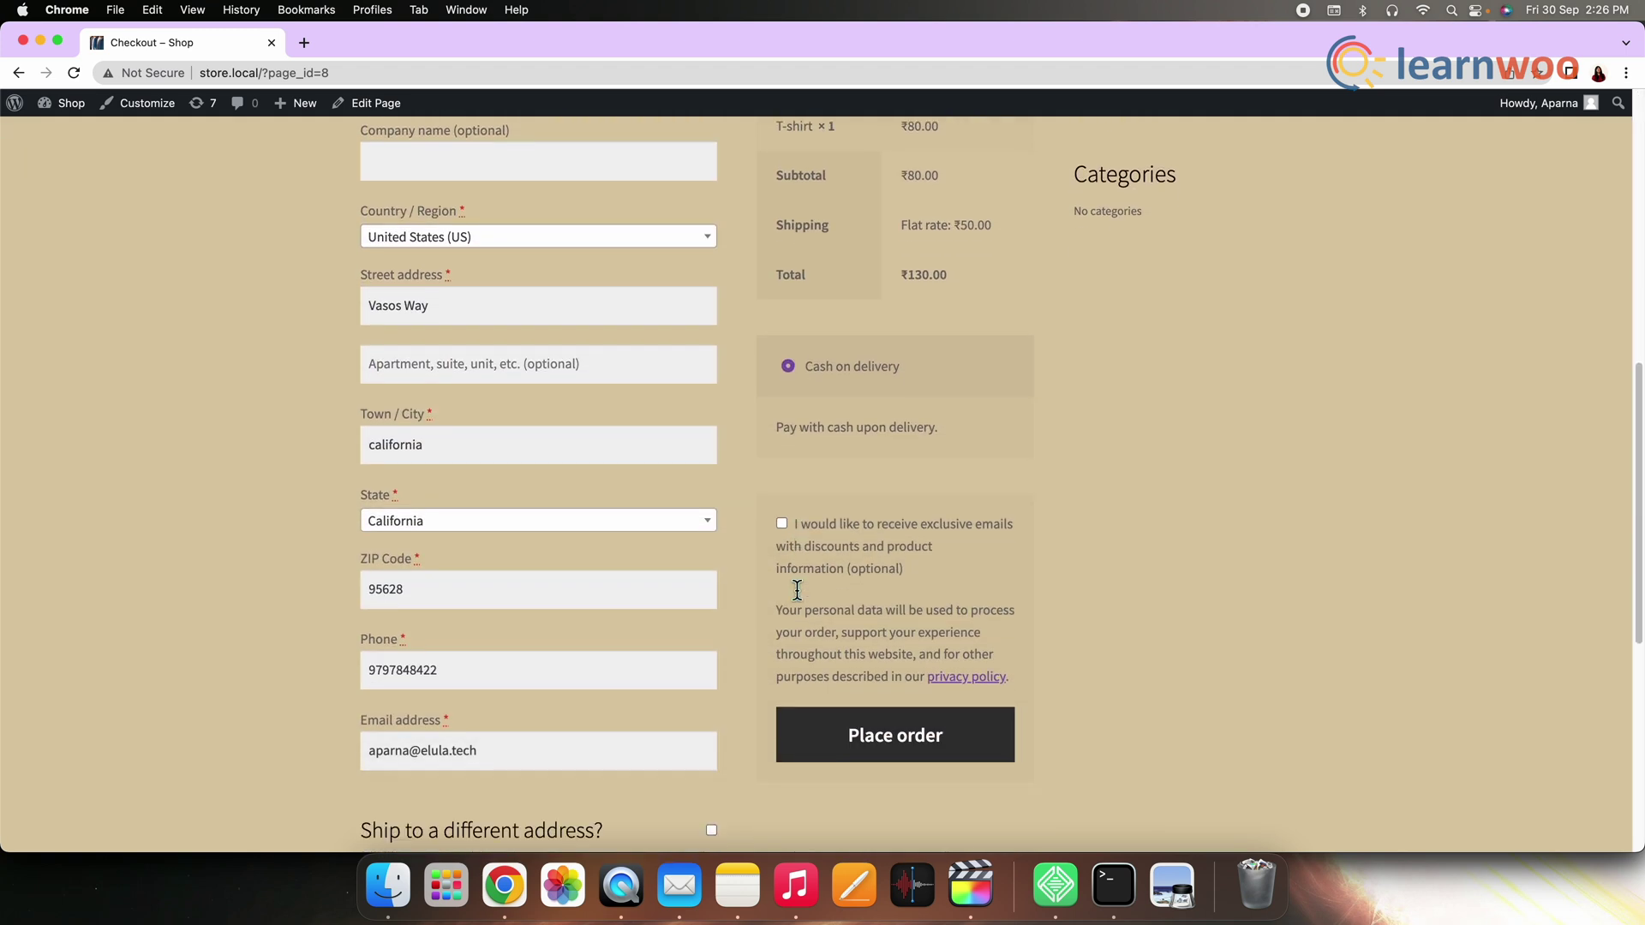
scroll(797, 591, up, 13)
scroll(797, 592, up, 3)
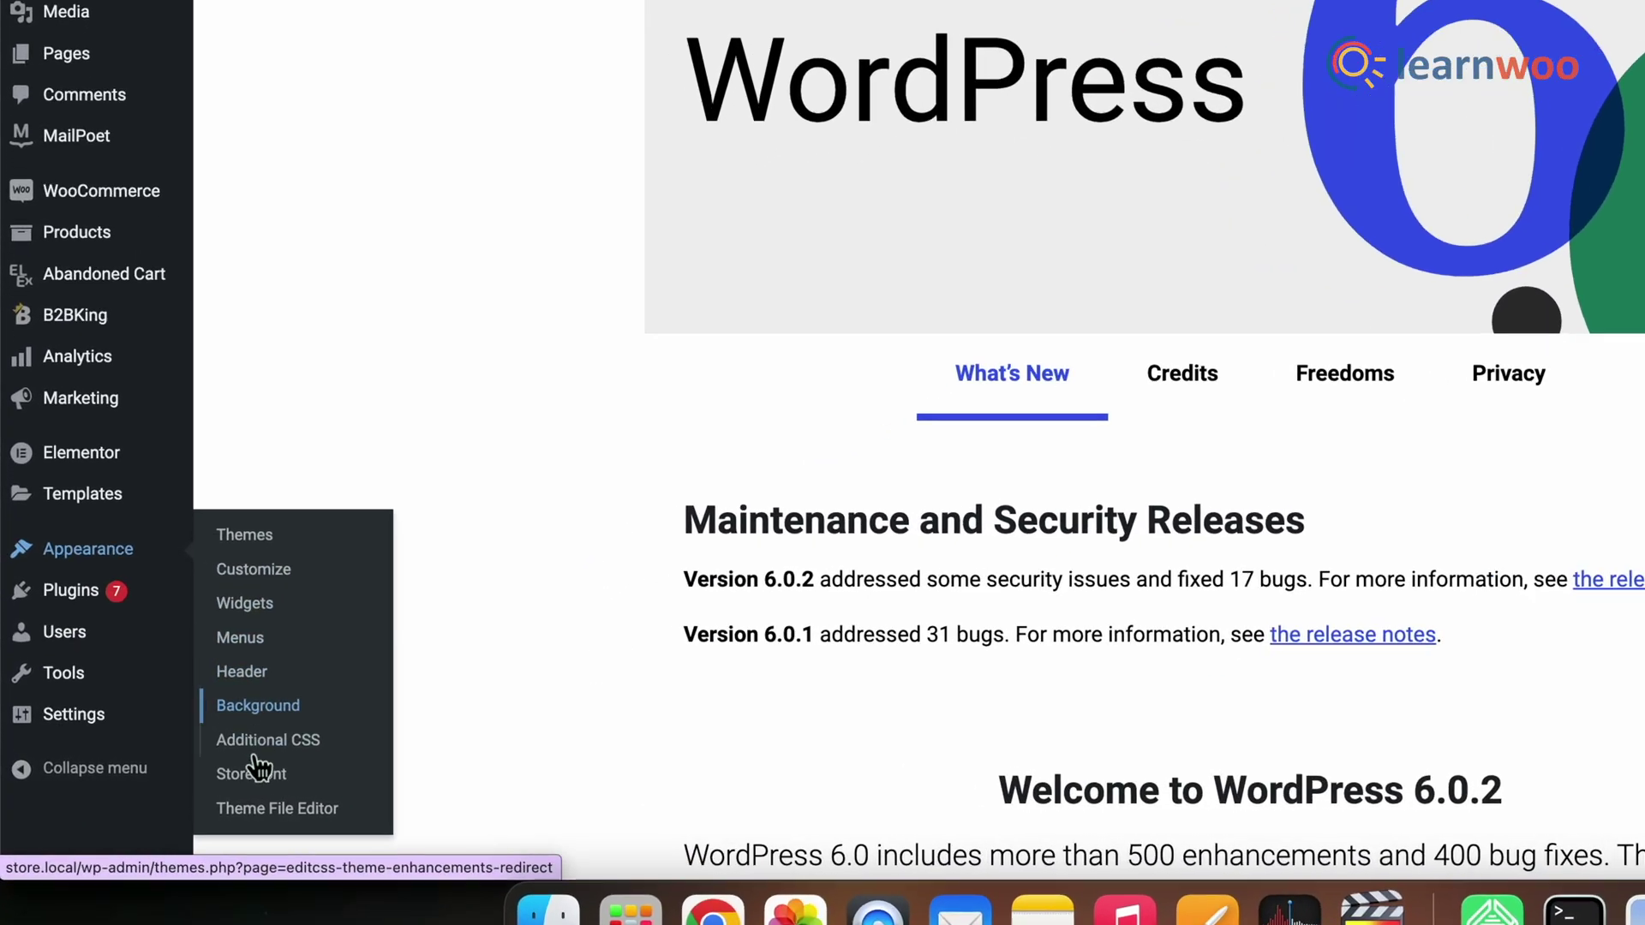
Open the Storefront theme's functions.php (Theme Functions) in the Theme File Editor.
click(277, 808)
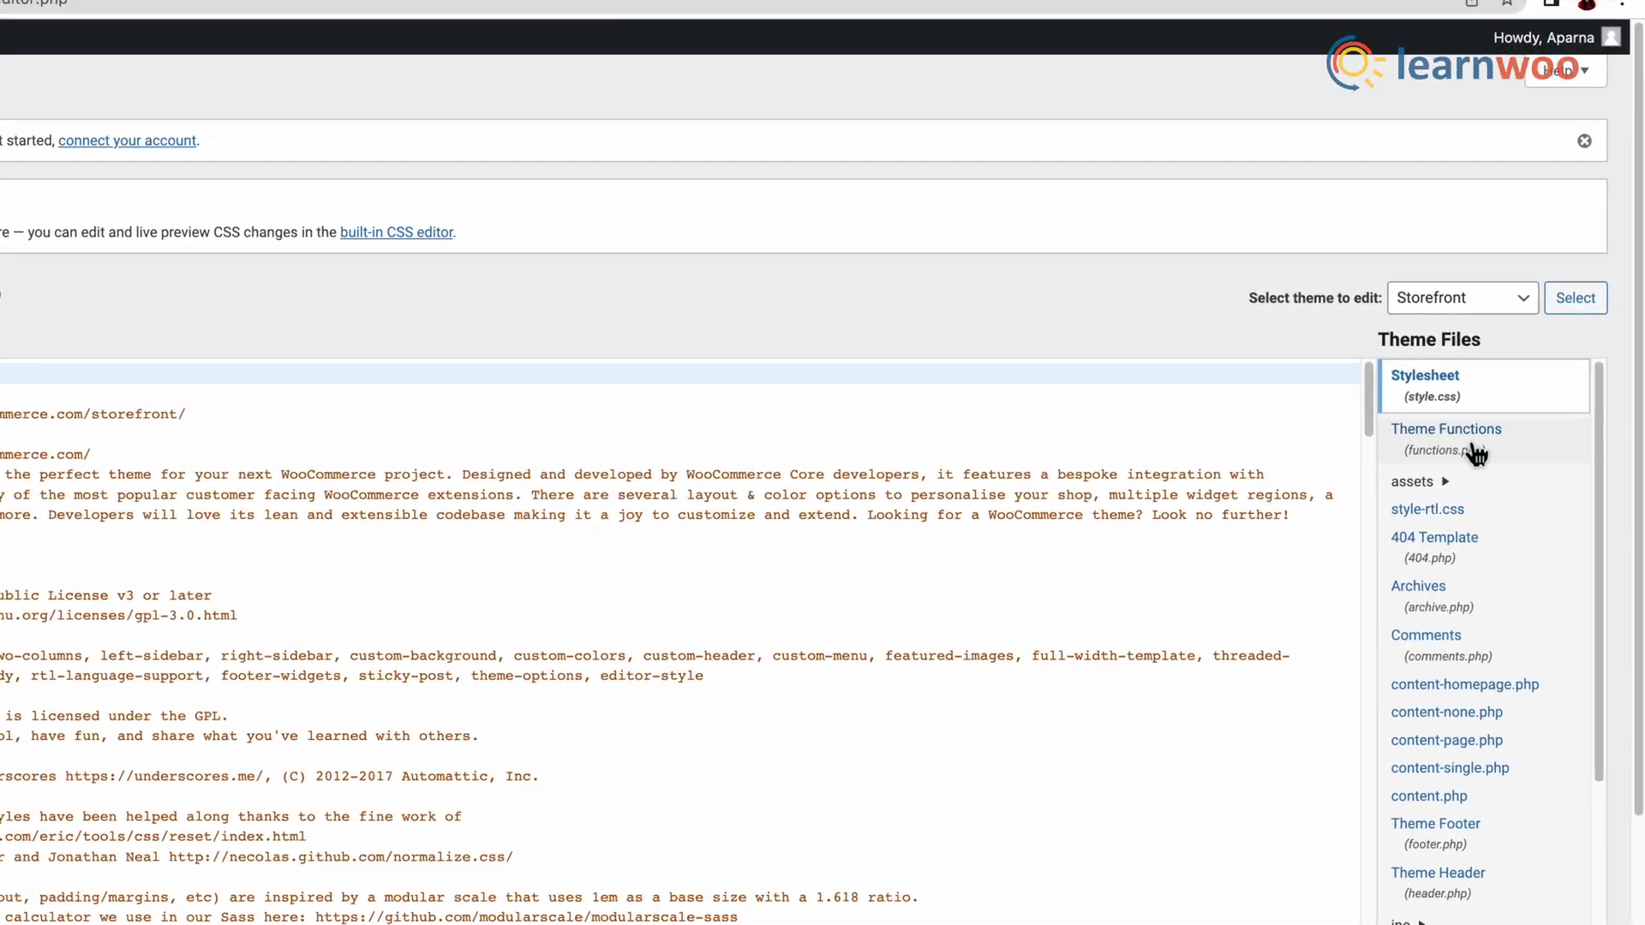
click(1475, 452)
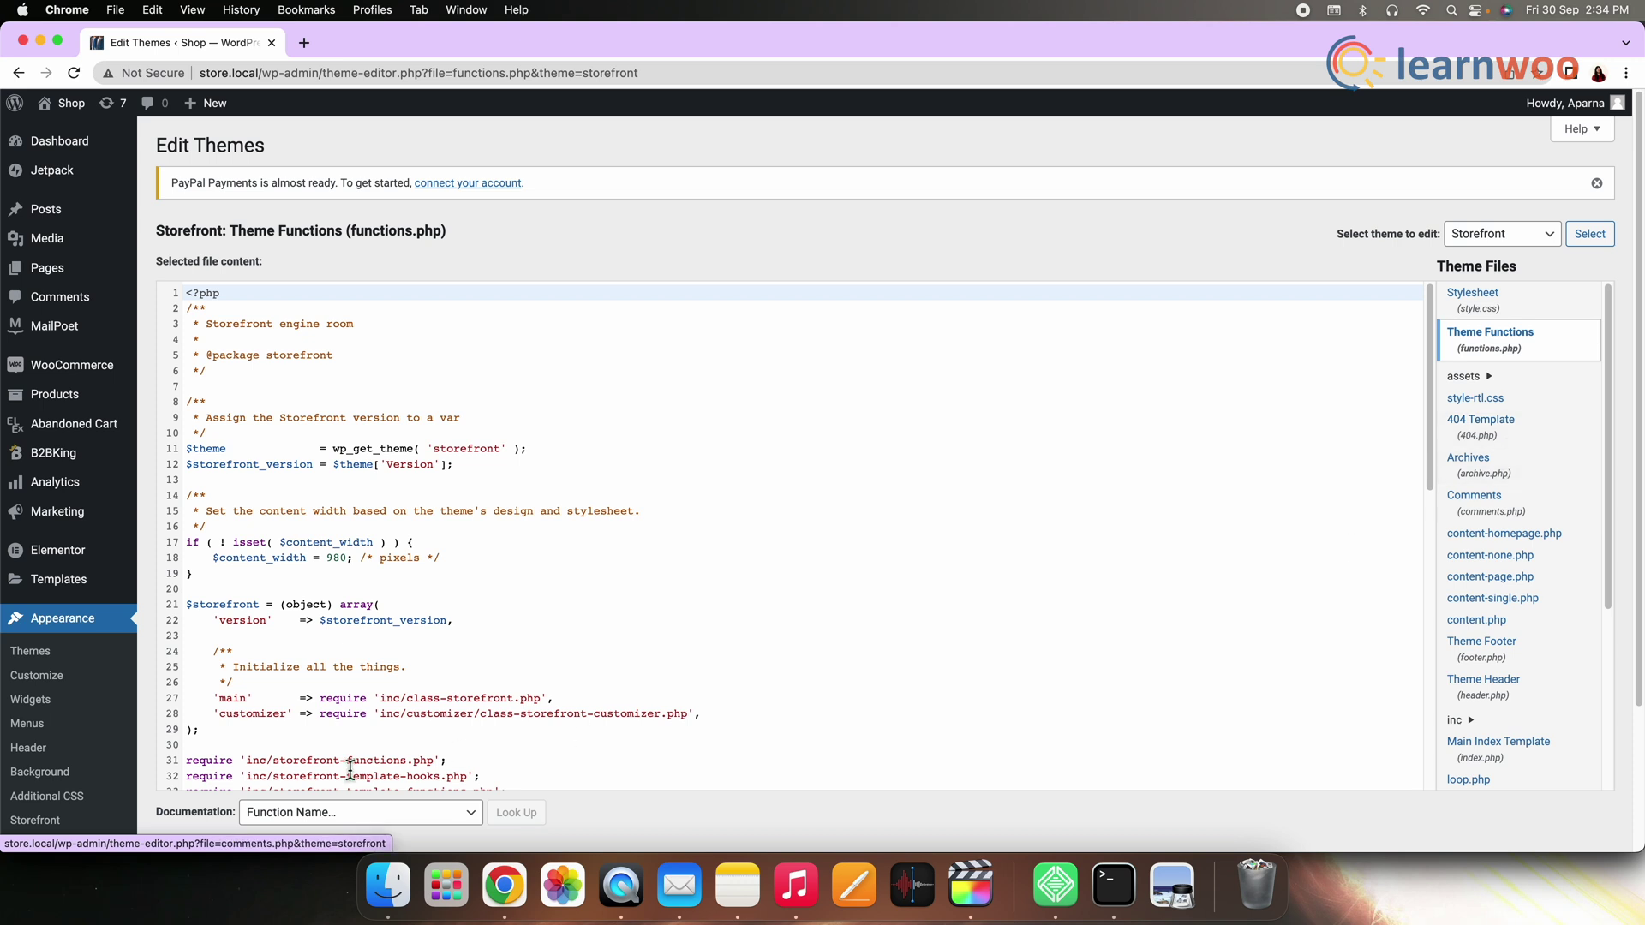
scroll(350, 771, down, 15)
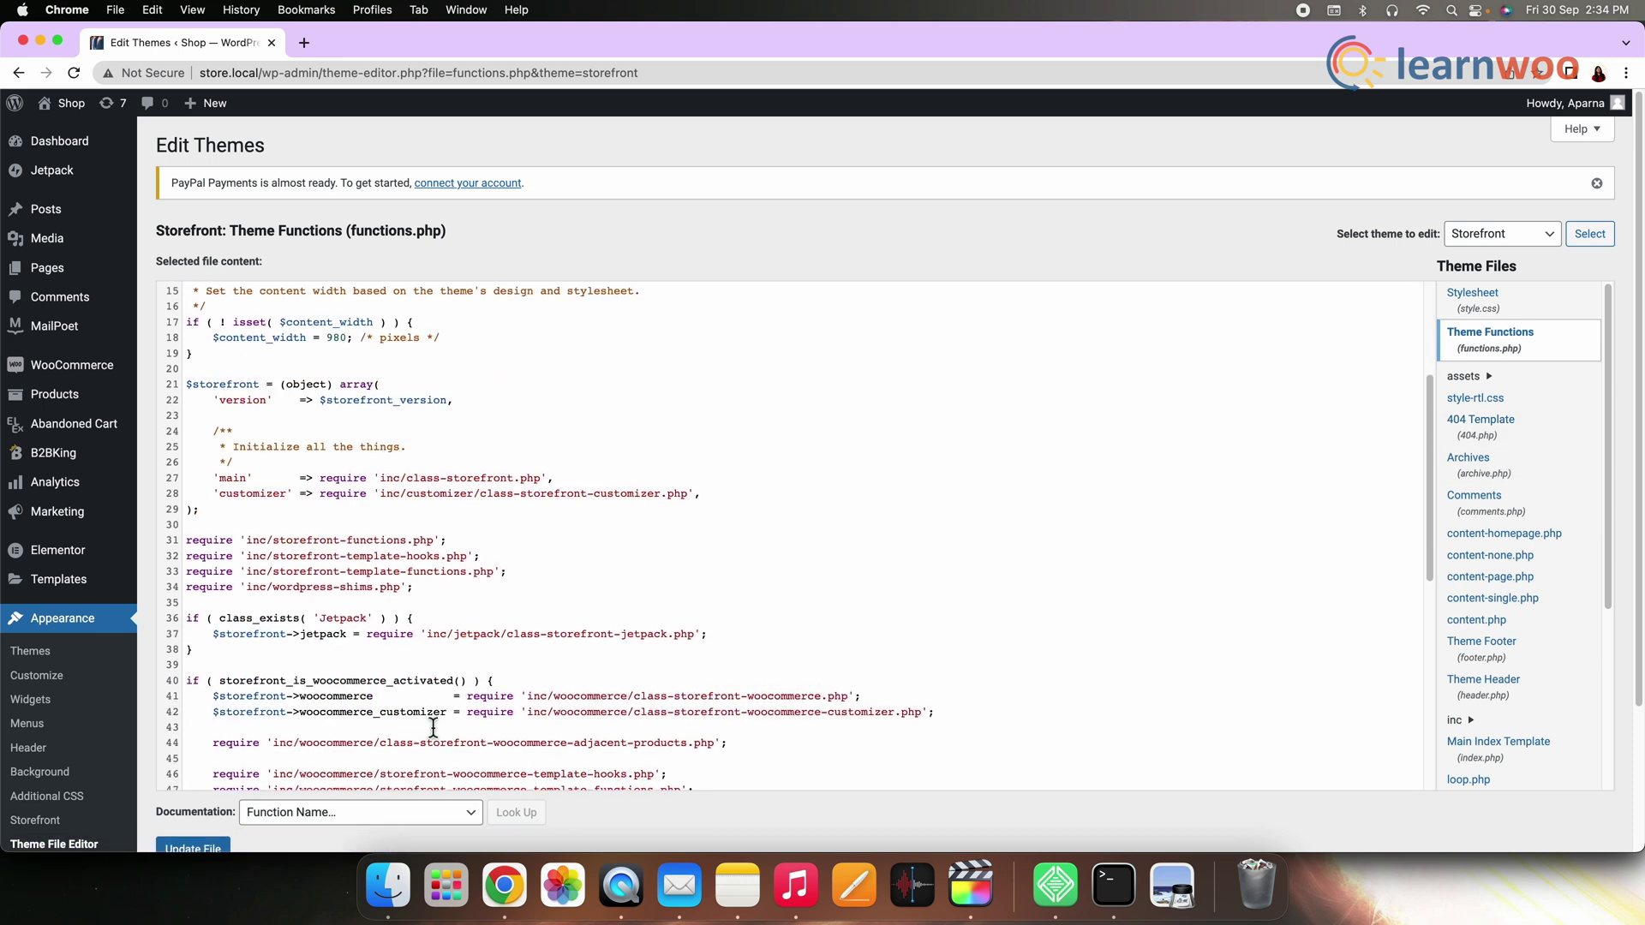
Paste the add_to_cart_redirect filter at the end of functions.php, sending add-to-cart to checkout.
click(216, 787)
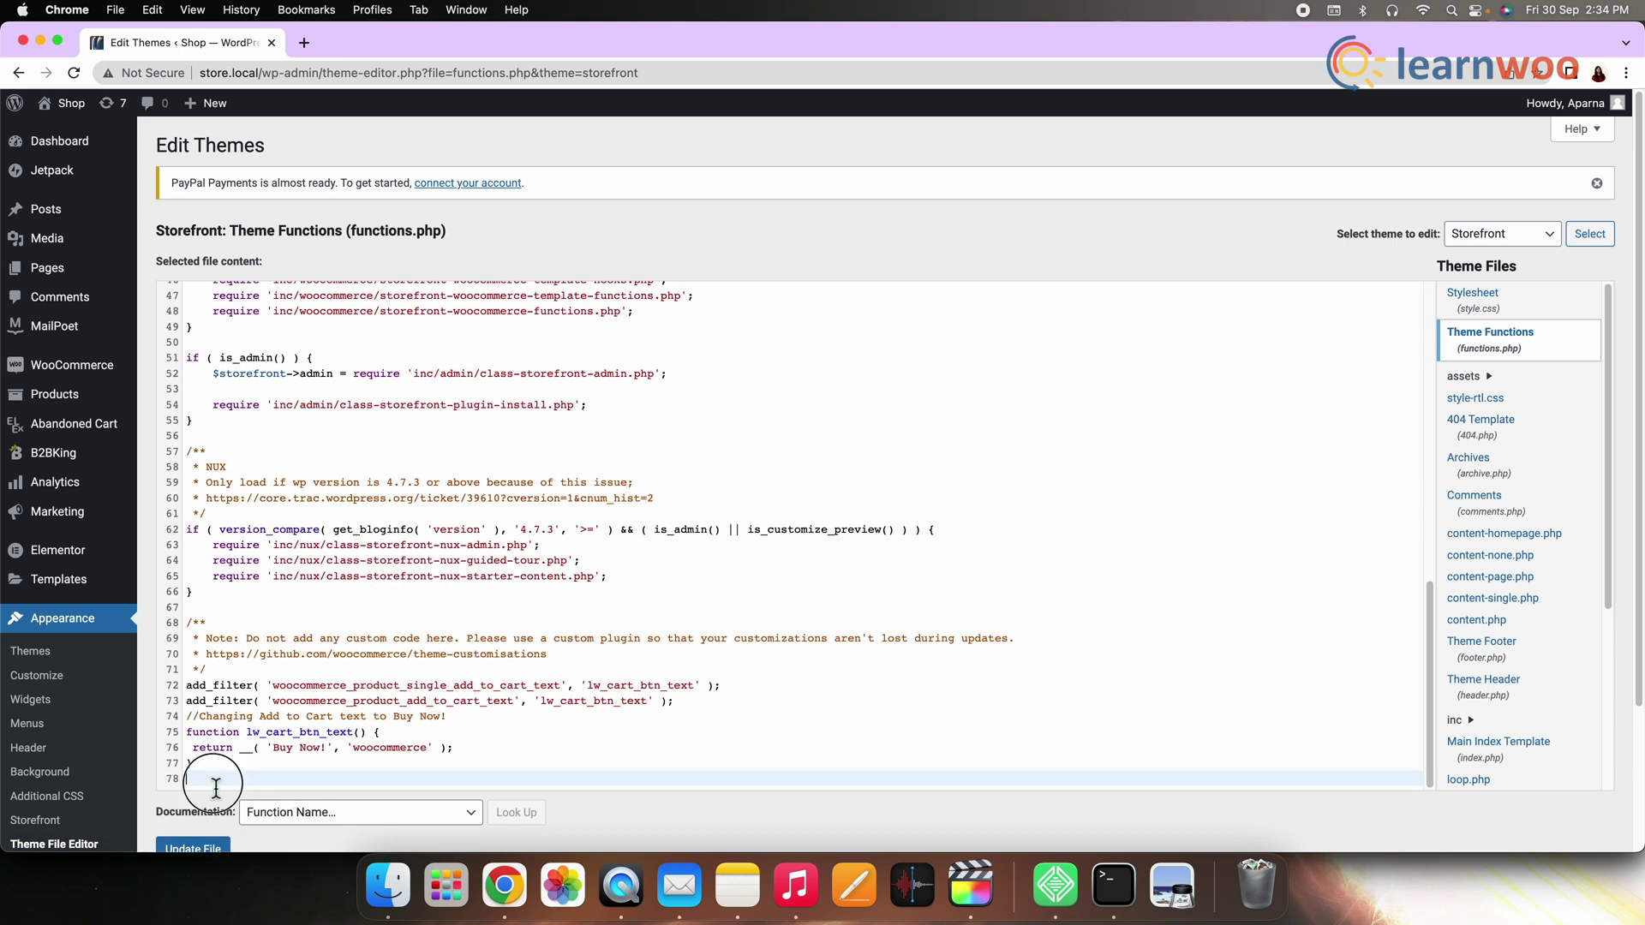
text(add_filter('add_to_cart_redirect', 'lw_add_to_cart_redirect'); function lw_add_to_cart_redirect() {  global $woocommerce;  $lw_redirect_checkout = $woocommerce->cart->get_checkout_url();  return $lw_redirect_checkout; })
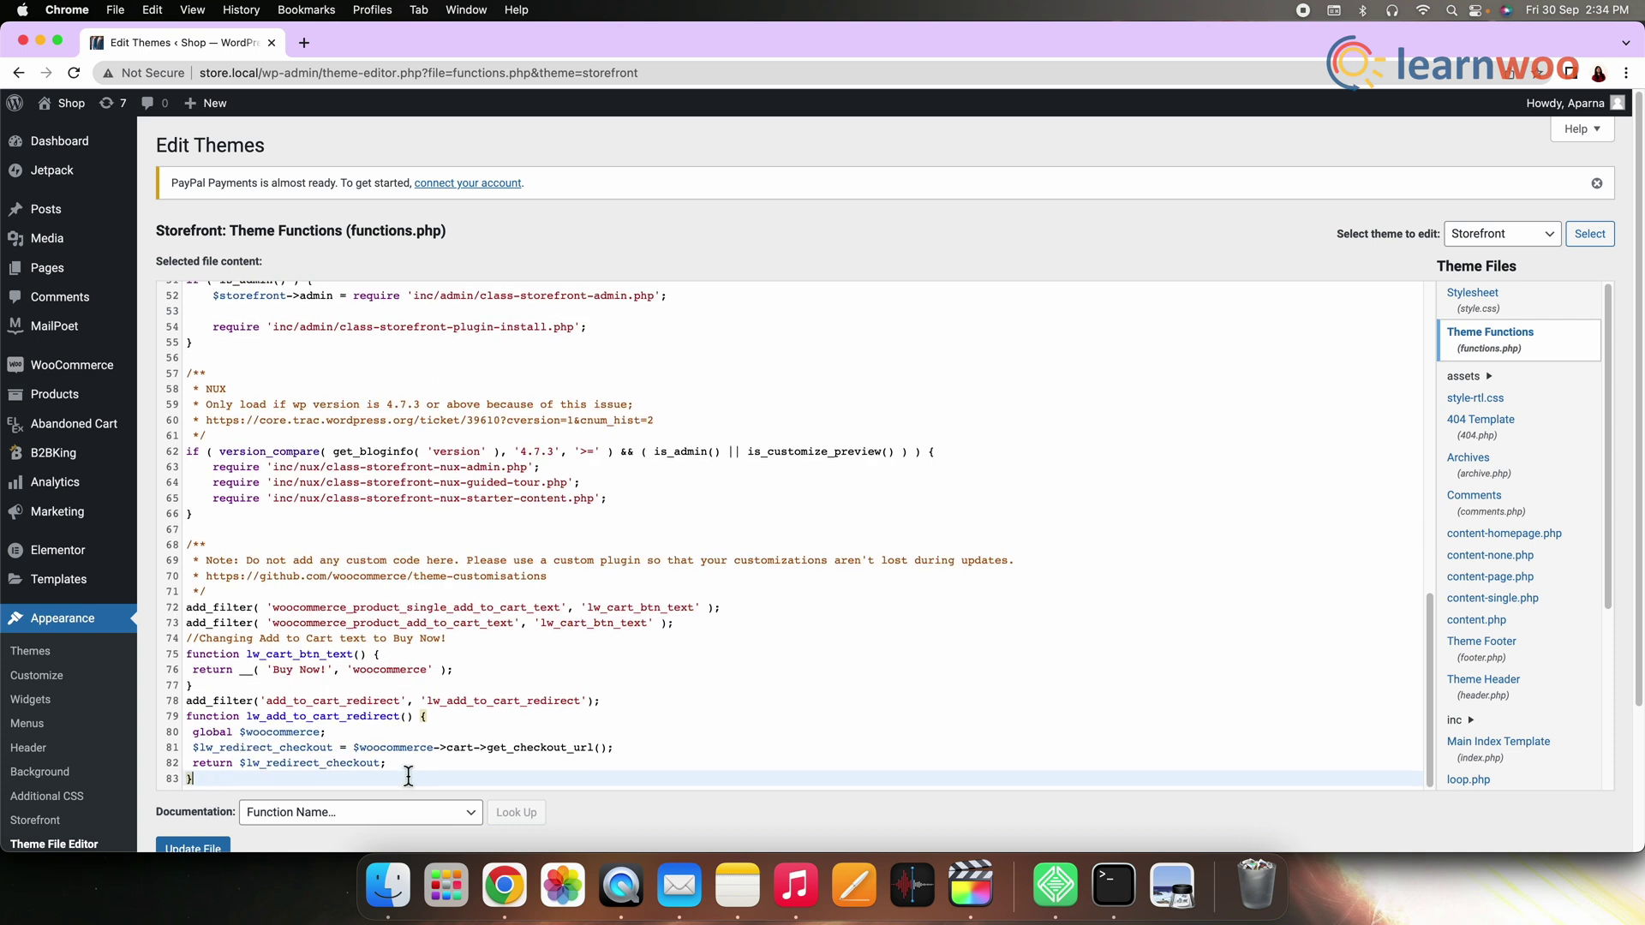
scroll(742, 818, down, 4)
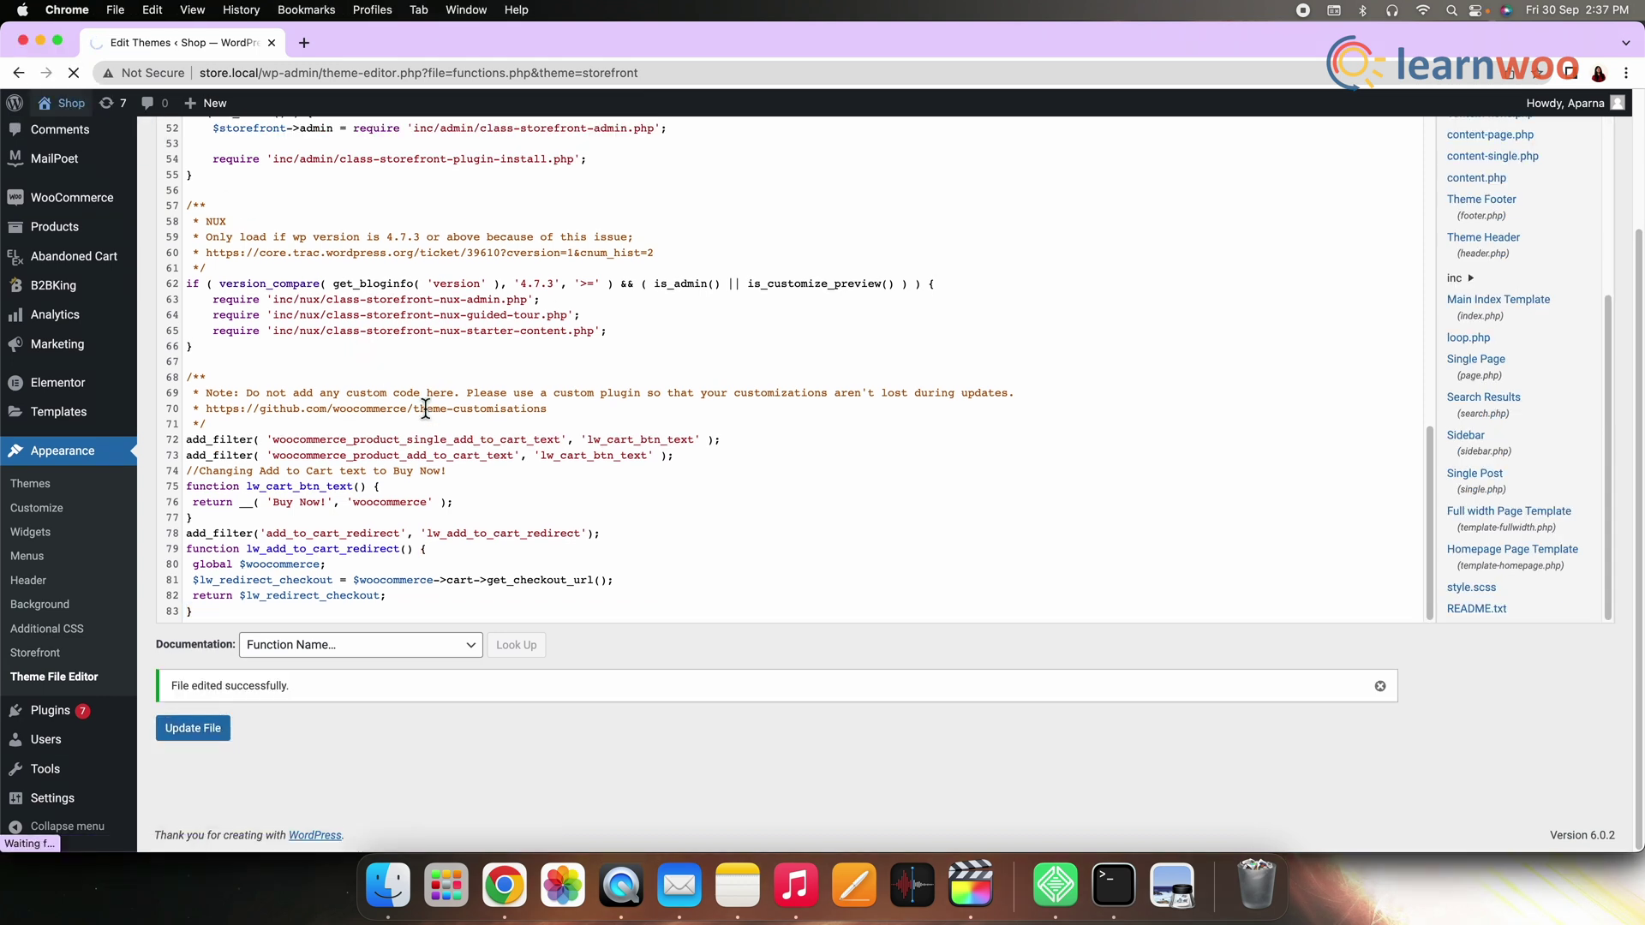
scroll(772, 681, down, 10)
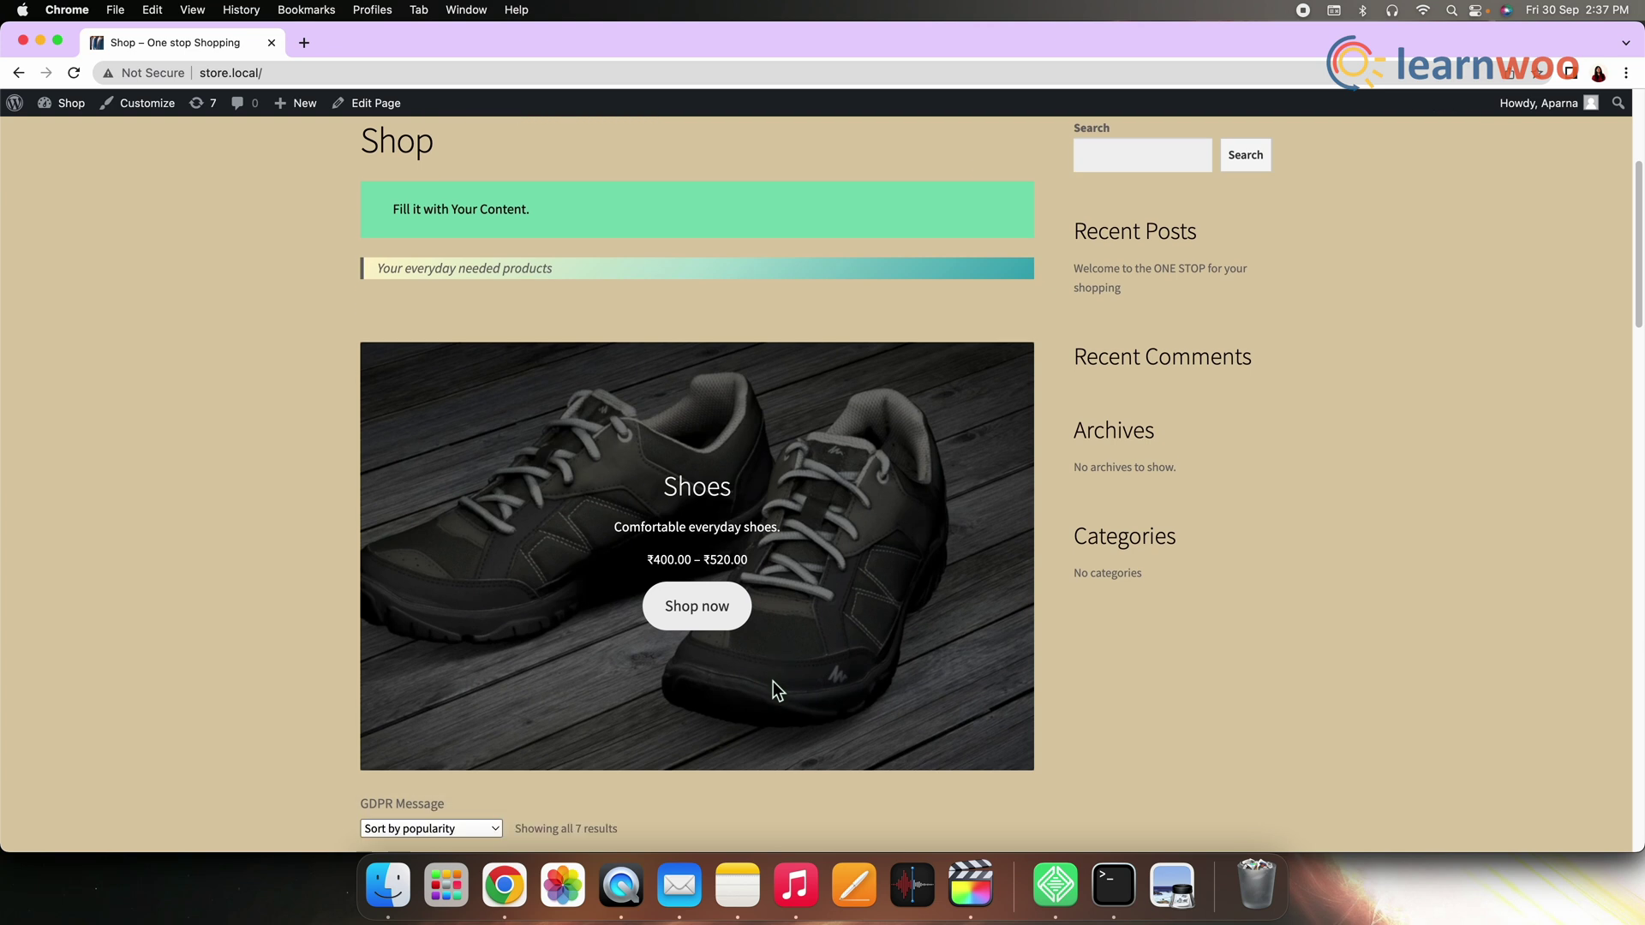